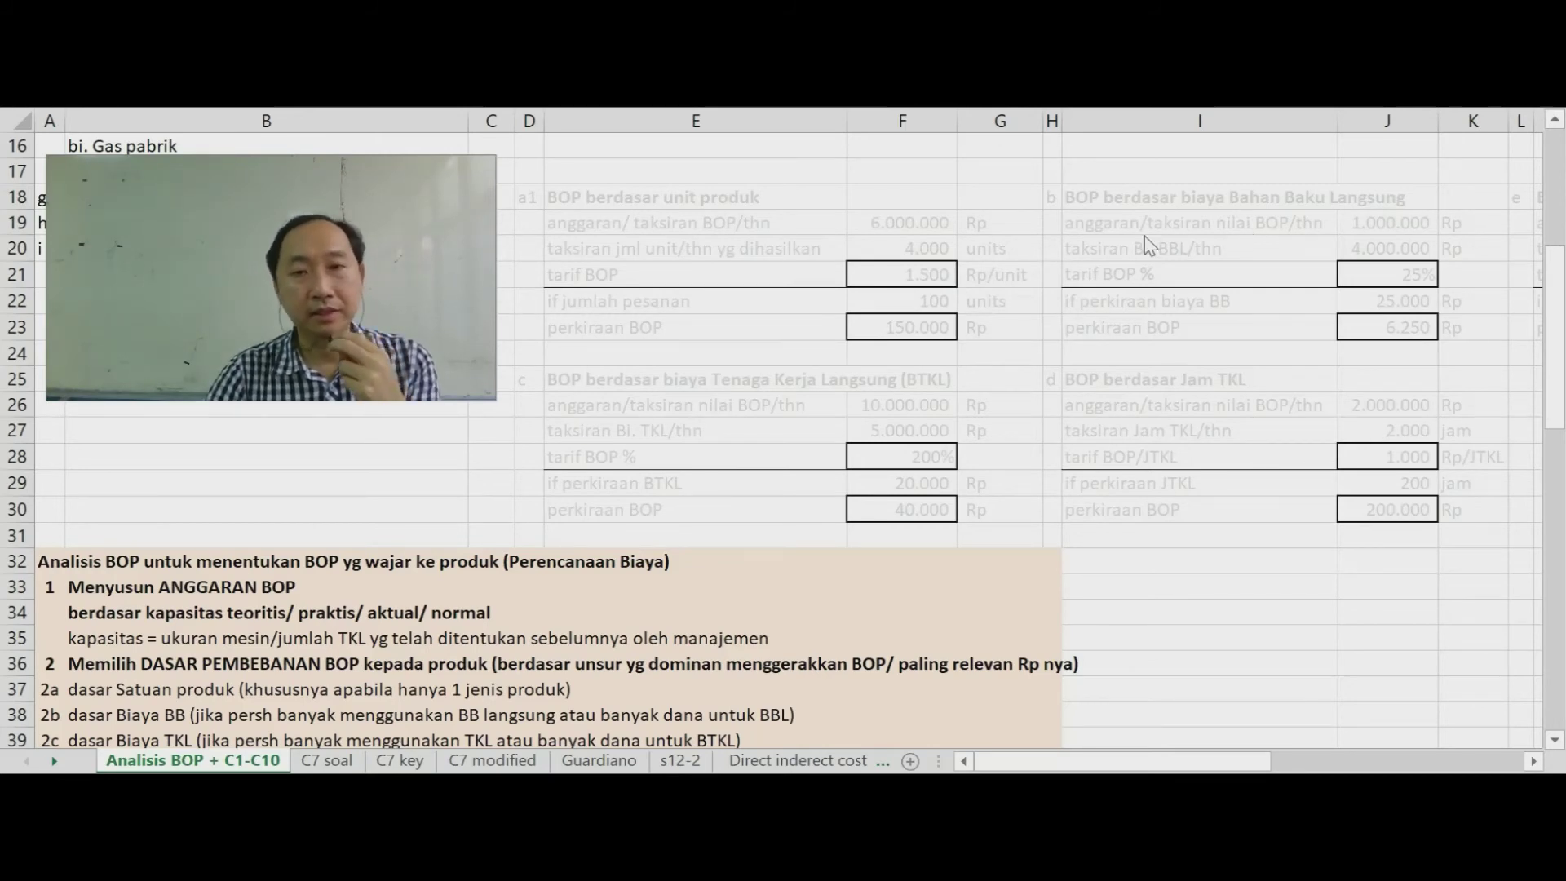
Change the font colour of the heading "BOP berdasar unit produk" in cell E18 from faded grey to black.
click(664, 206)
click(663, 205)
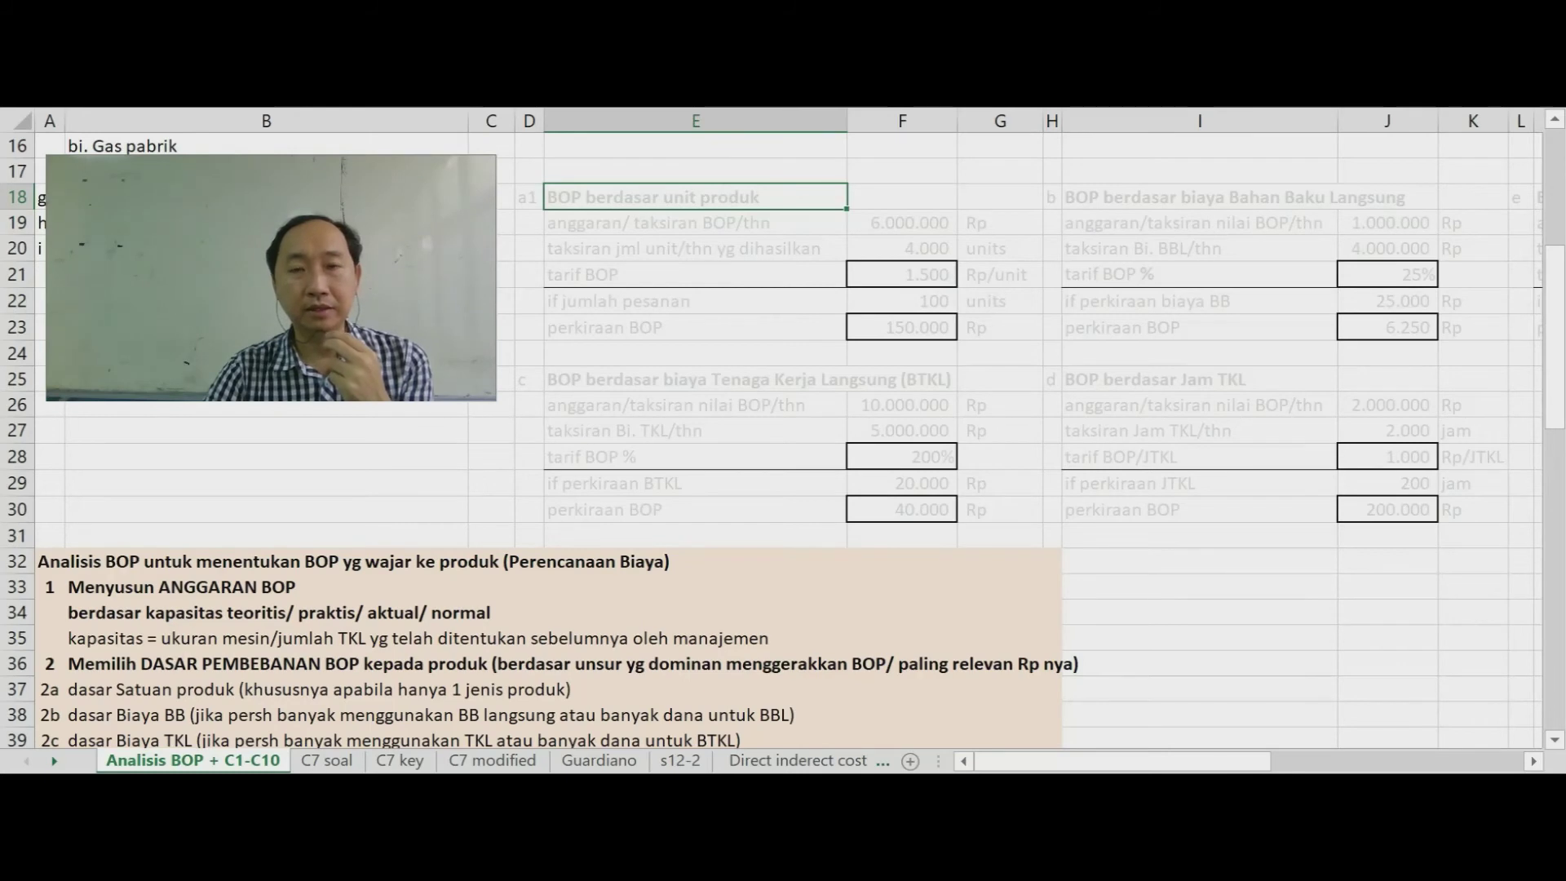
key(alt+h)
key(h)
key(Return)
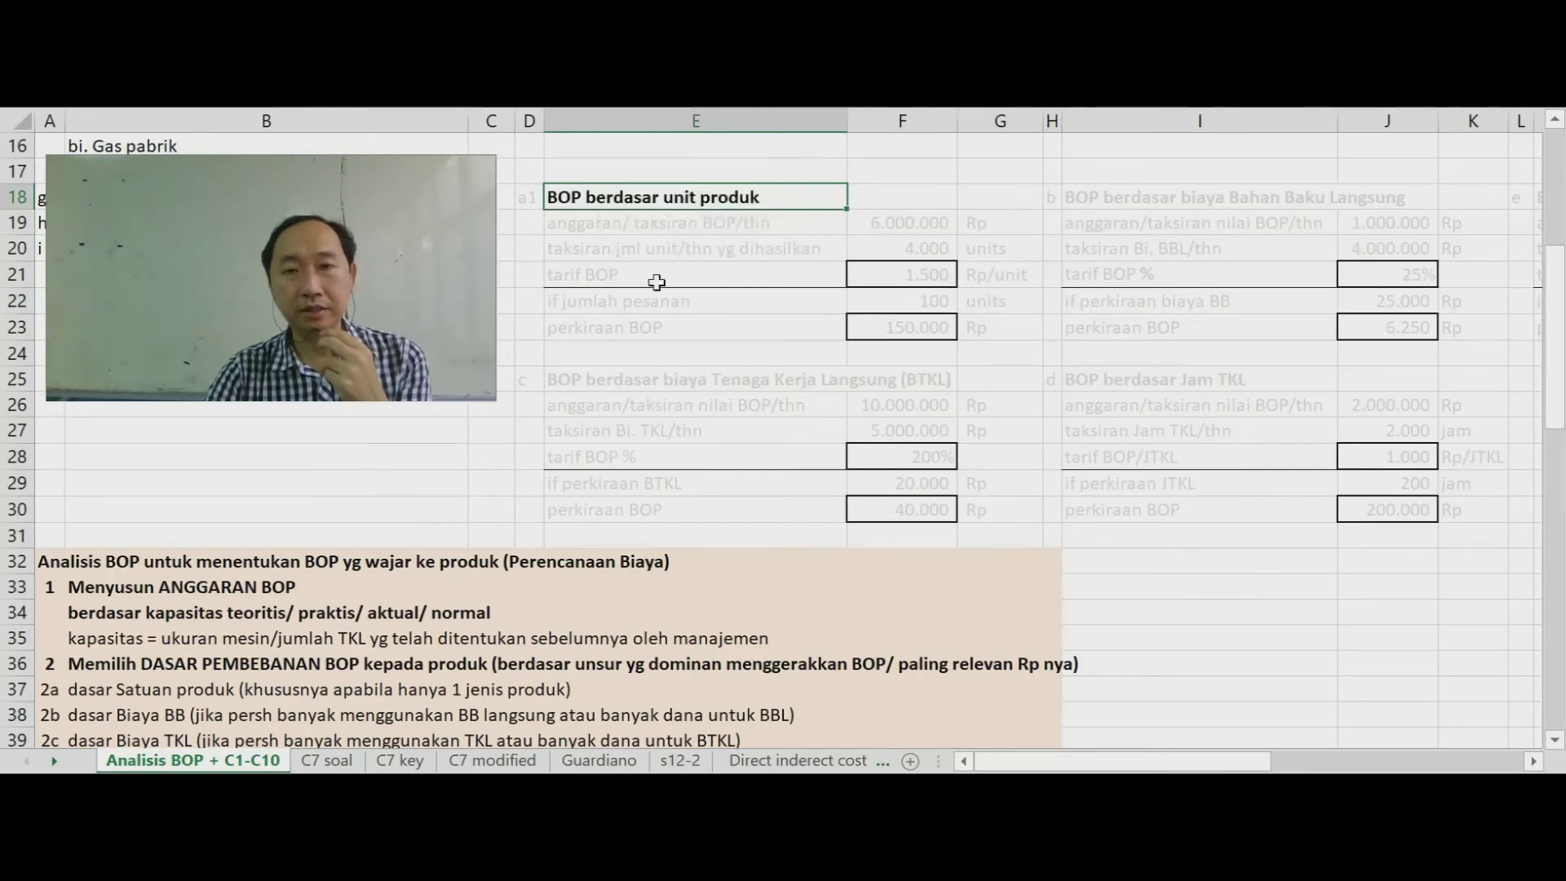
Apply the same black font colour to the "a1" label in cell D18, beside the unit-product heading.
click(644, 295)
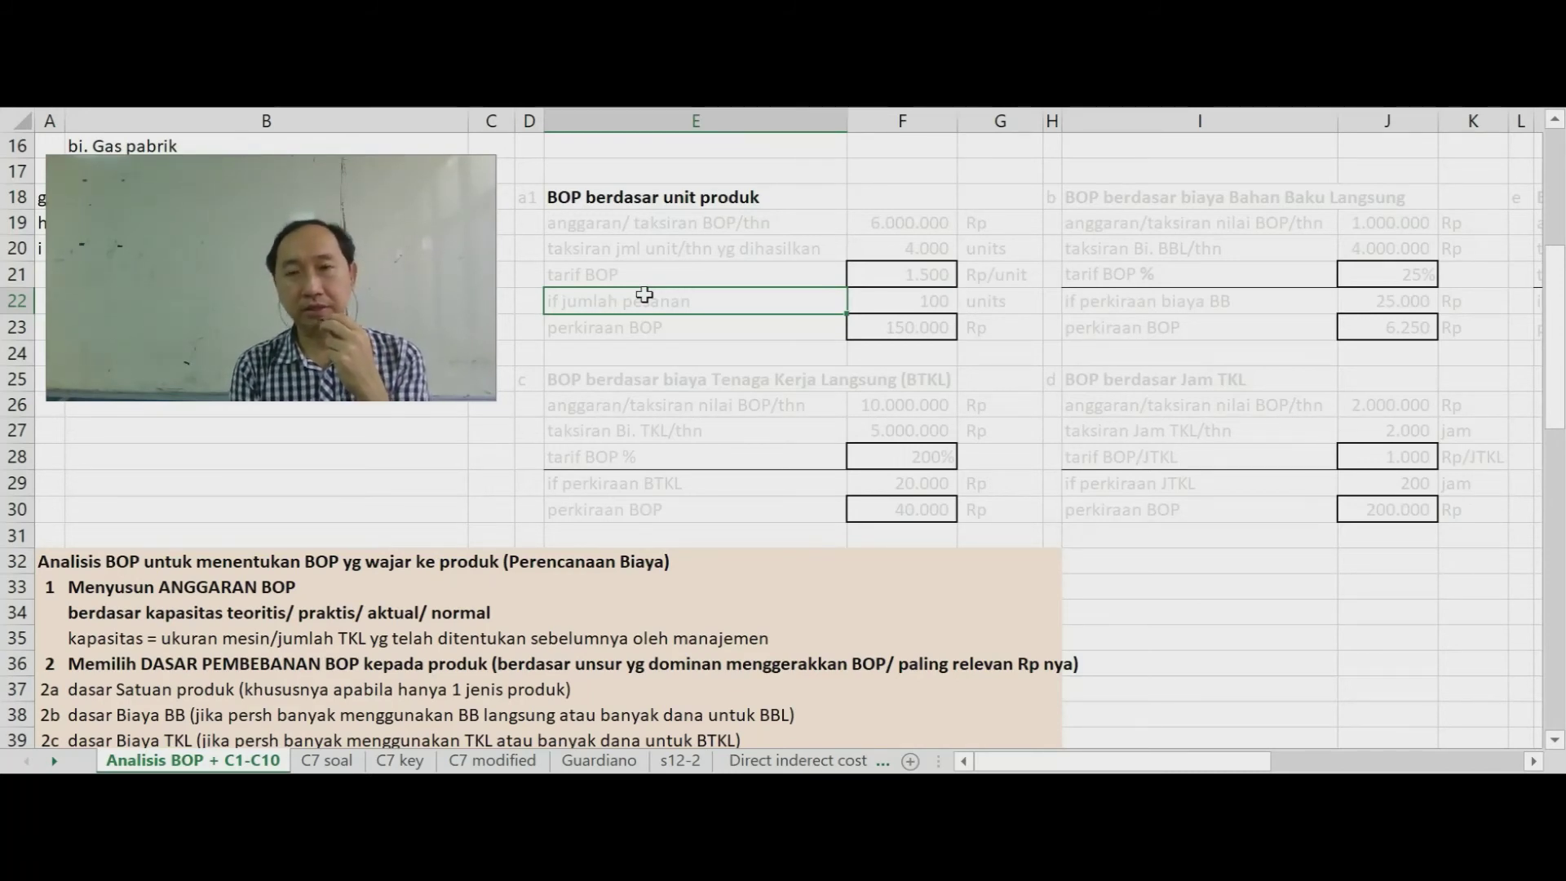
key(Up)
key(Up)
key(Up)
key(Up)
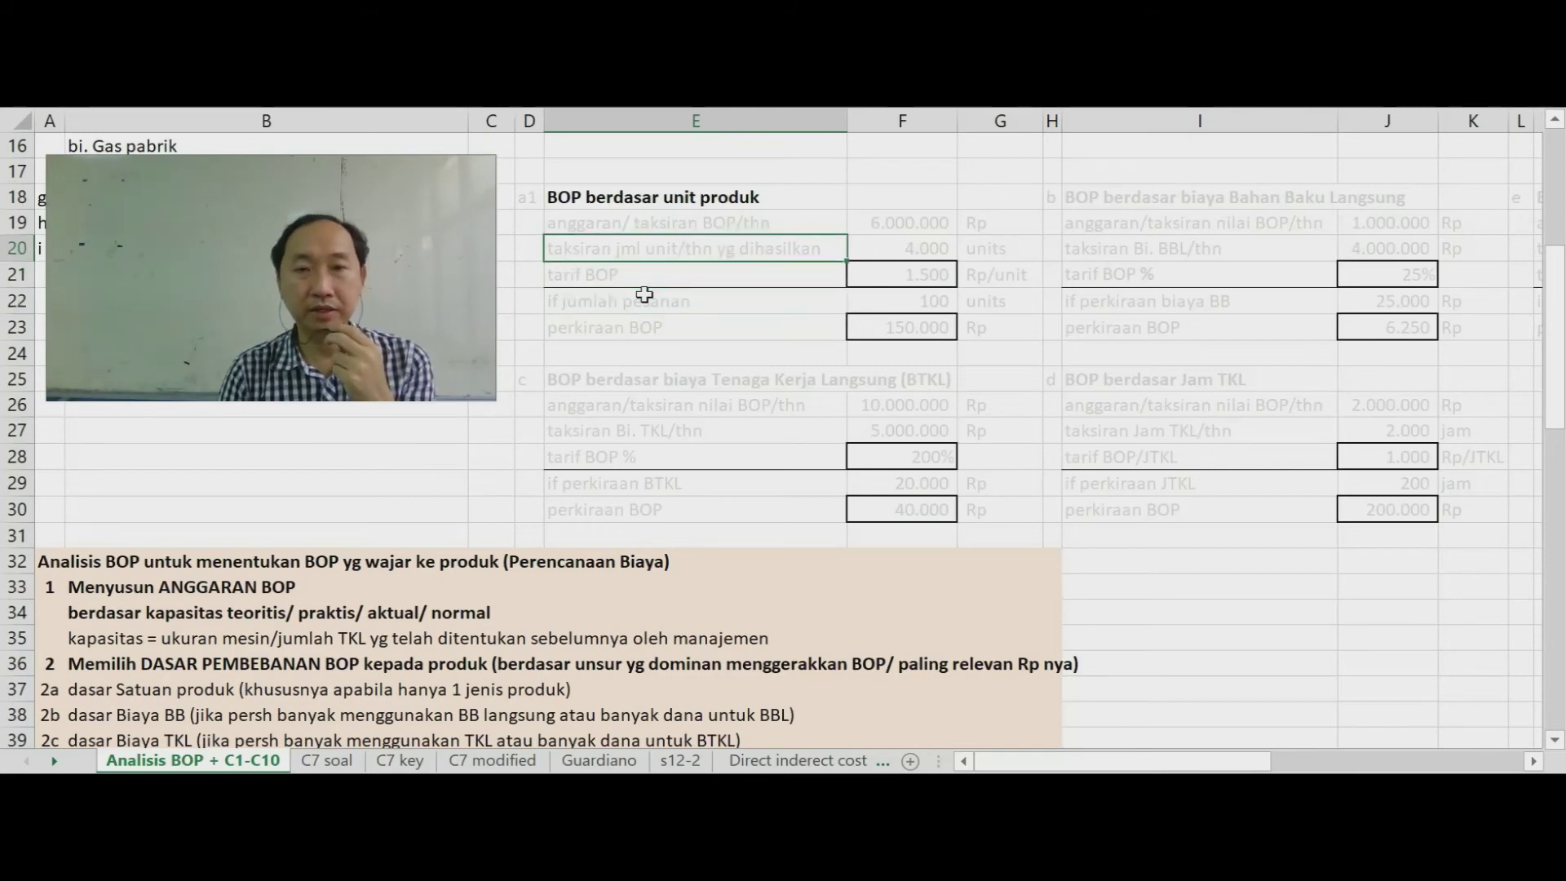
key(Left)
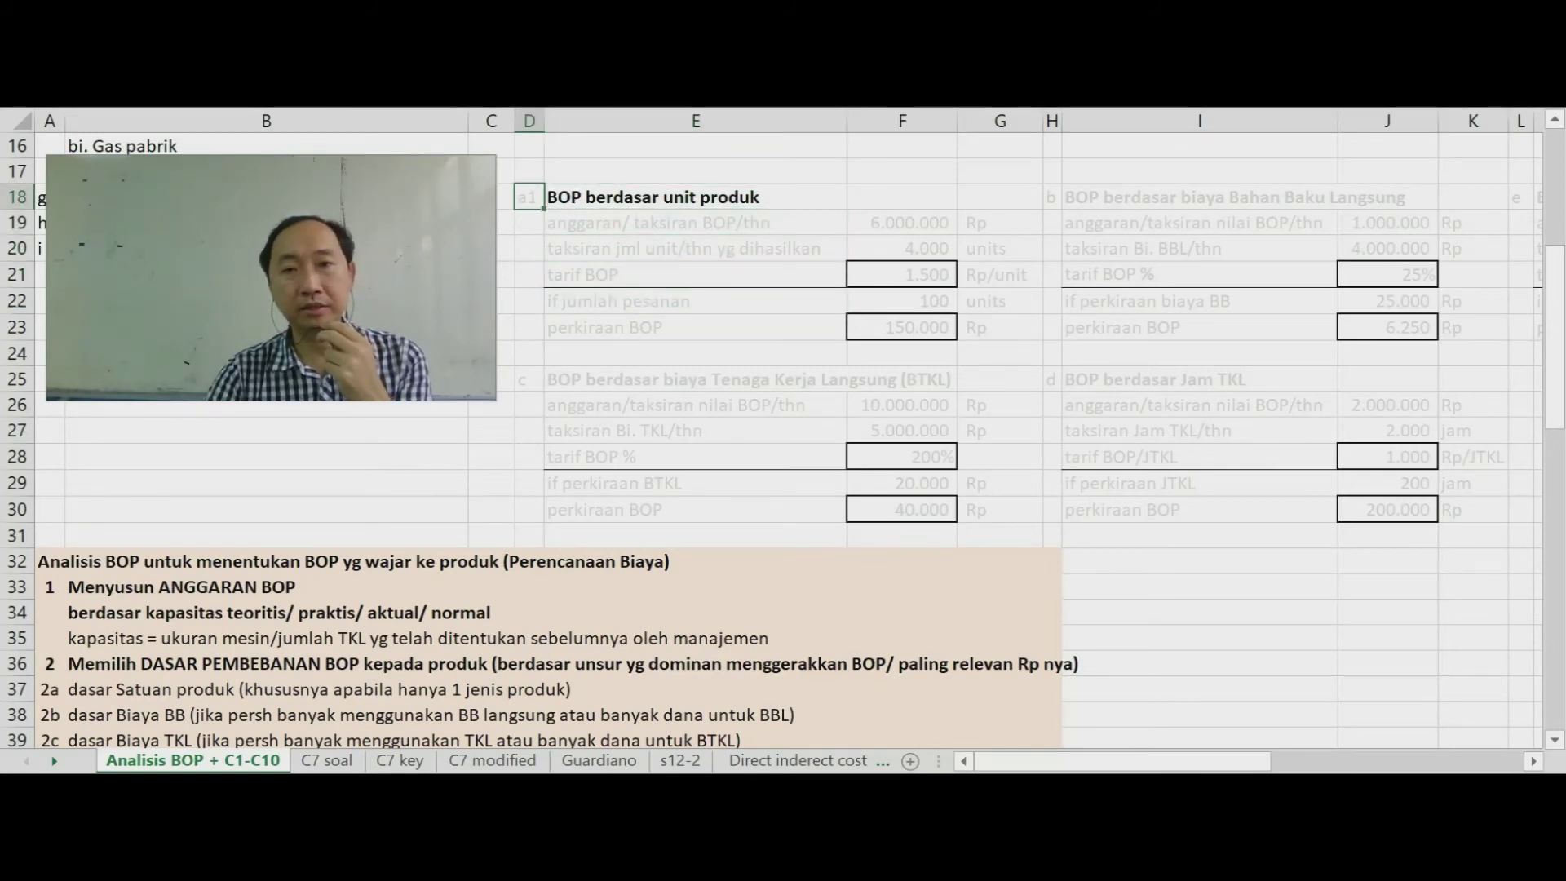
Turn the annual BOP budget row black: its label in E19, the amount in F19 and the Rp unit in G19.
click(634, 247)
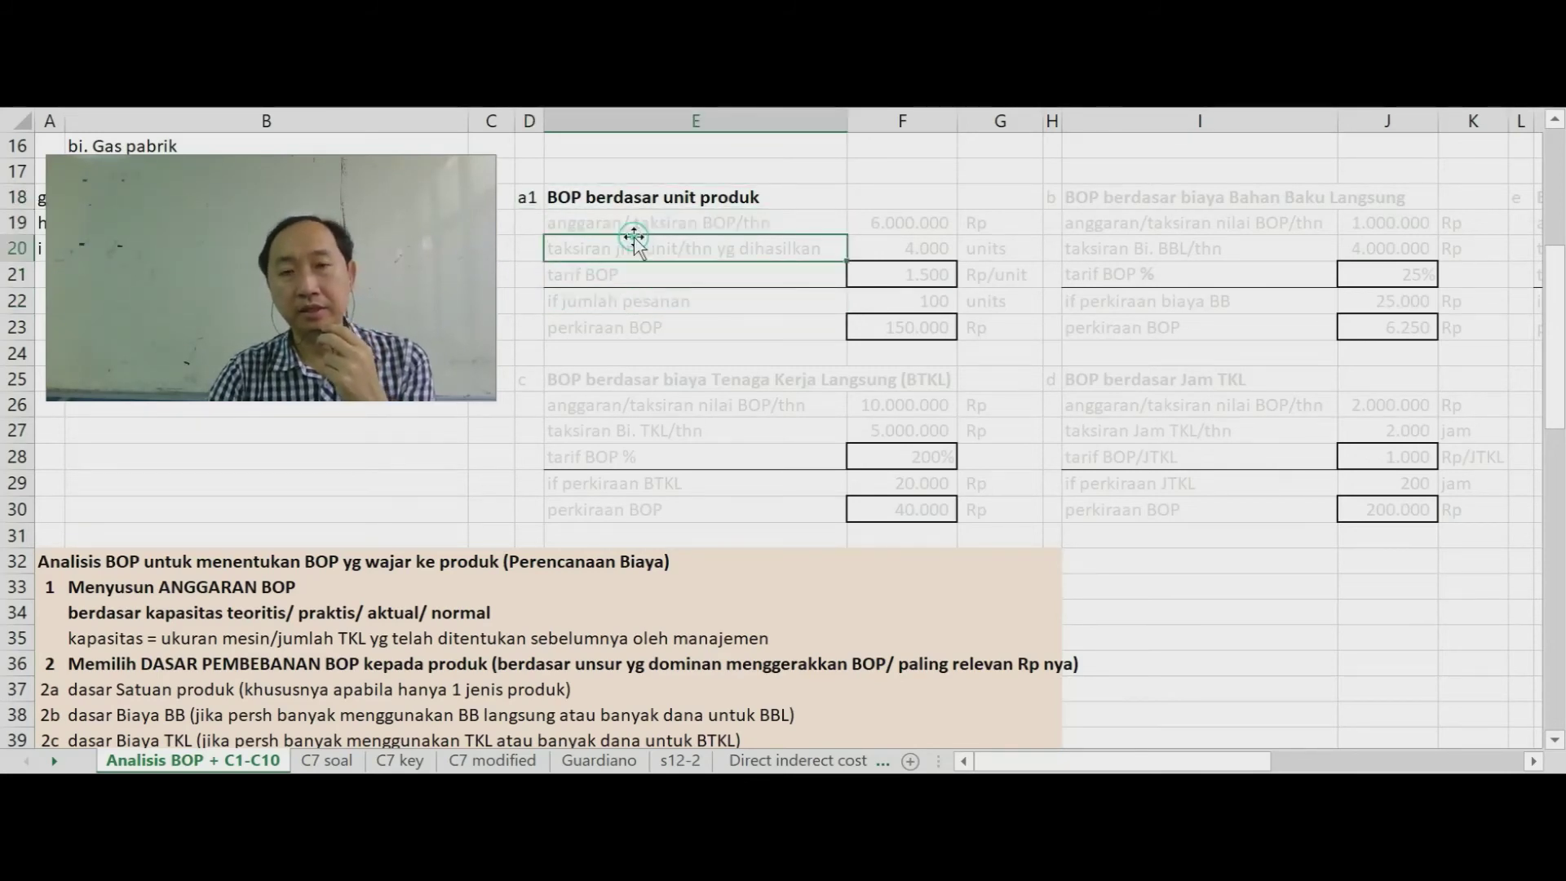
key(Up)
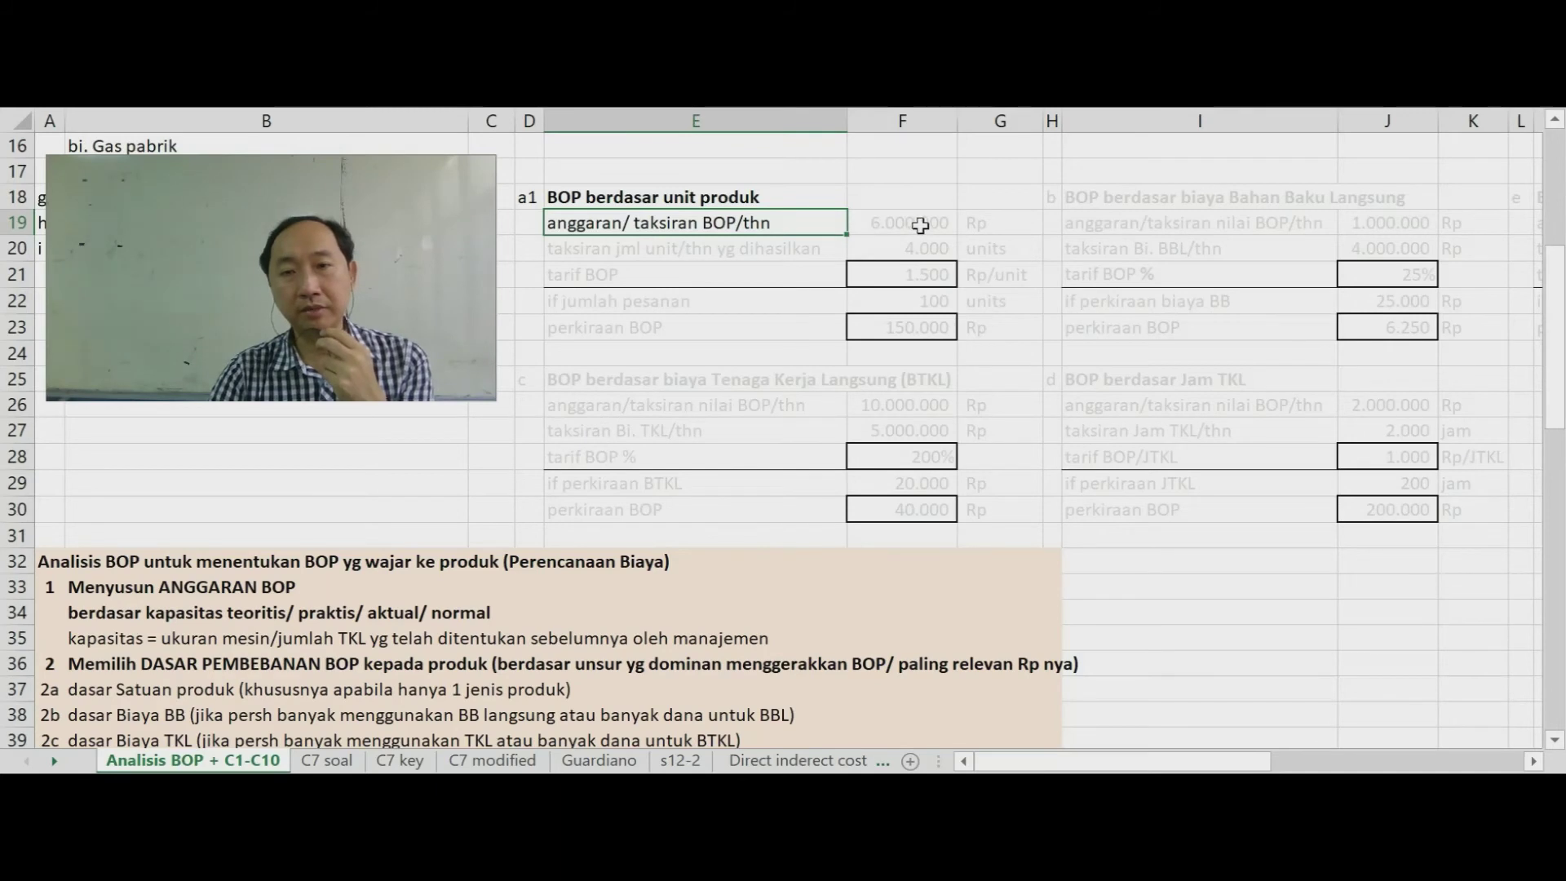
click(920, 224)
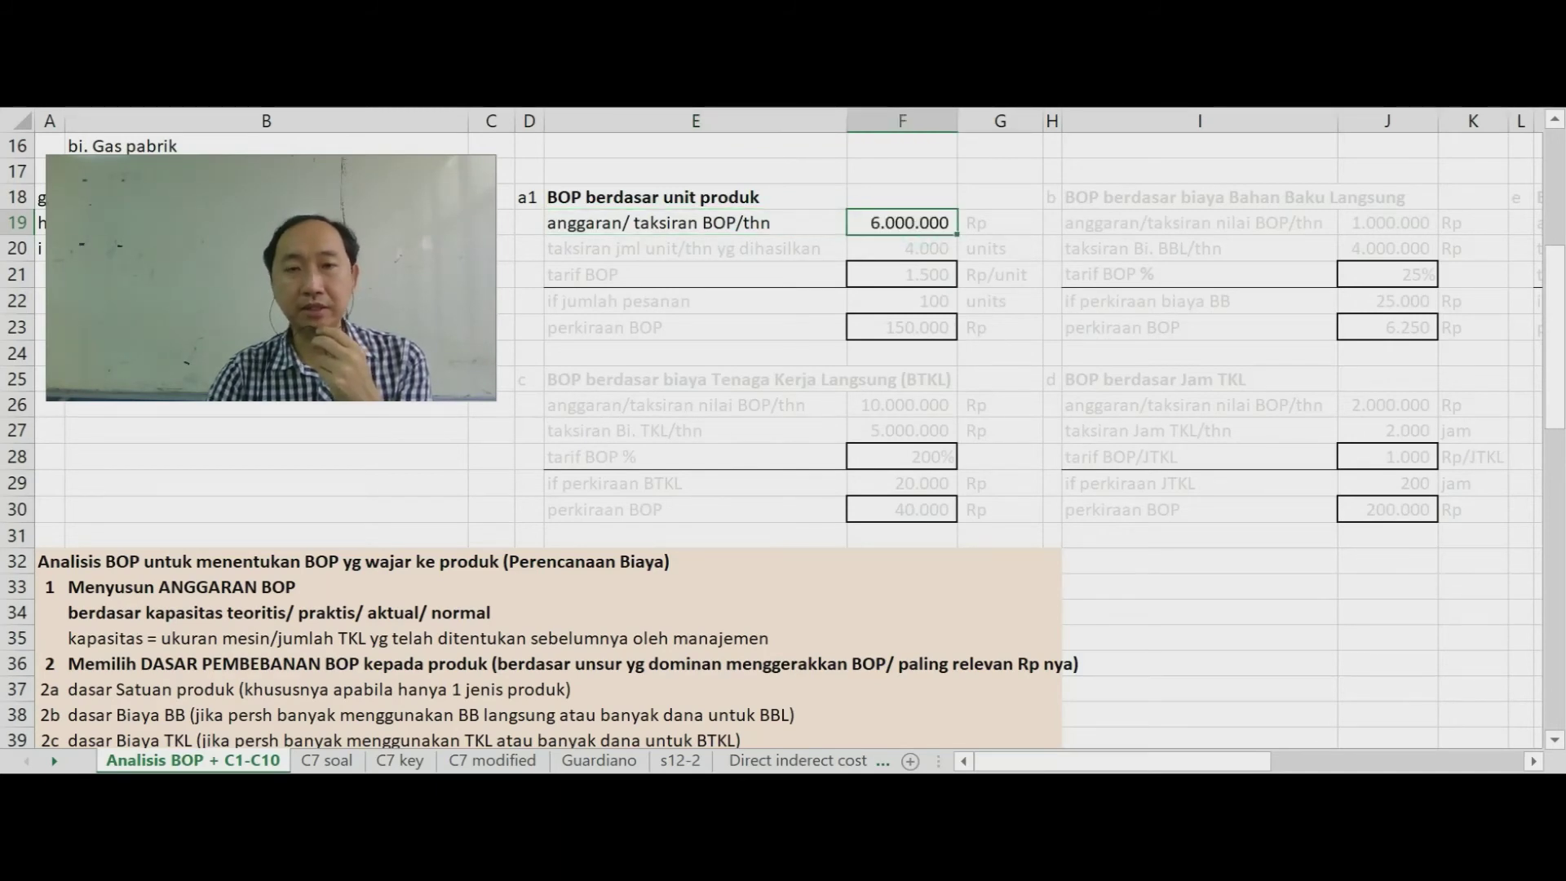
click(984, 221)
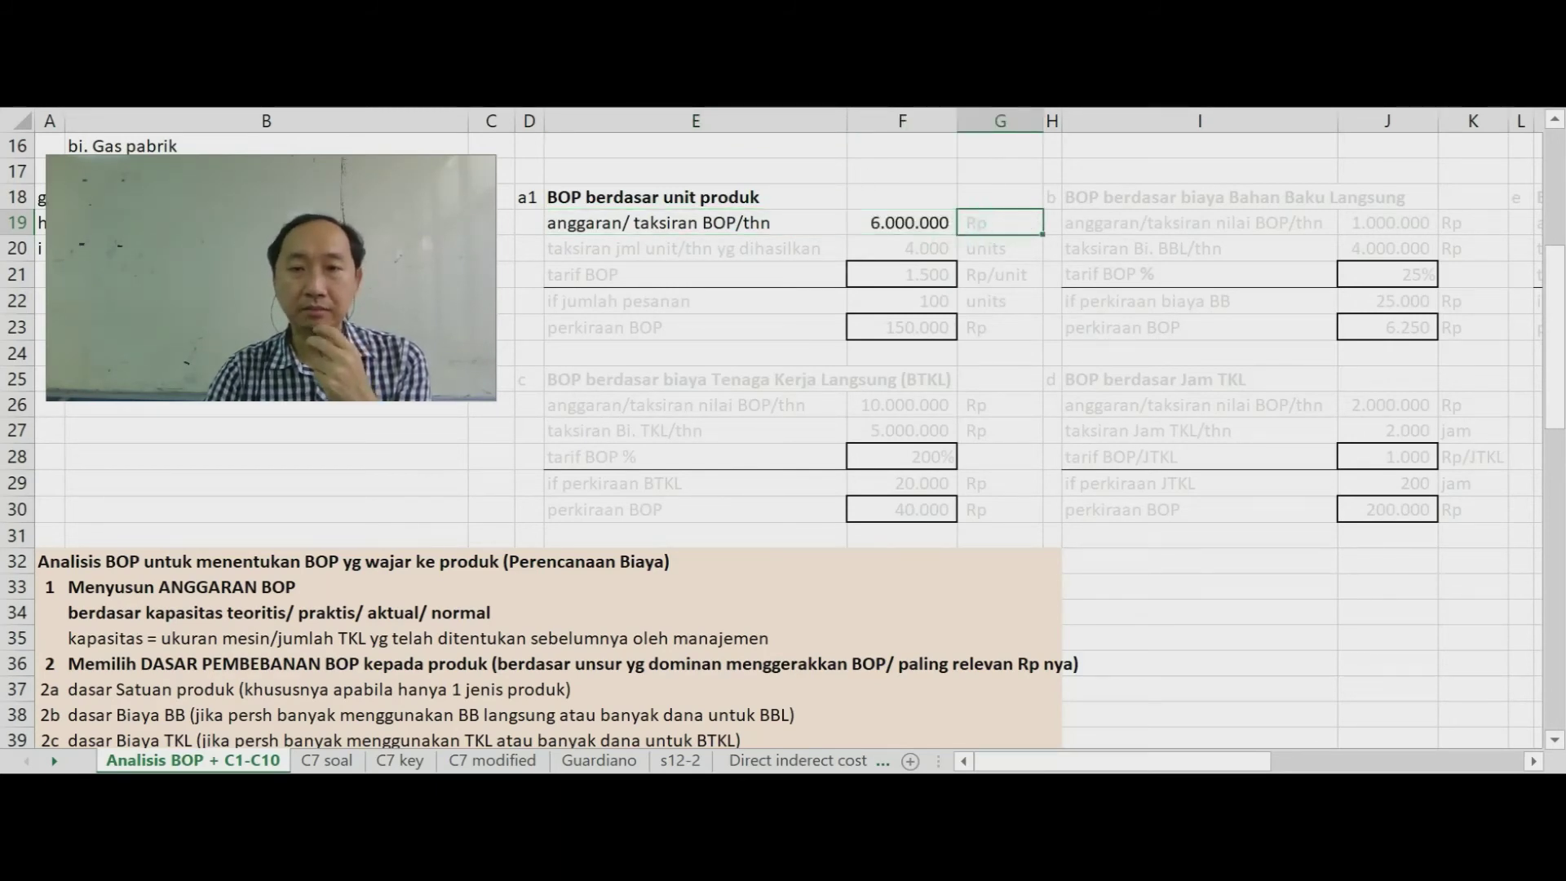
text(Rp)
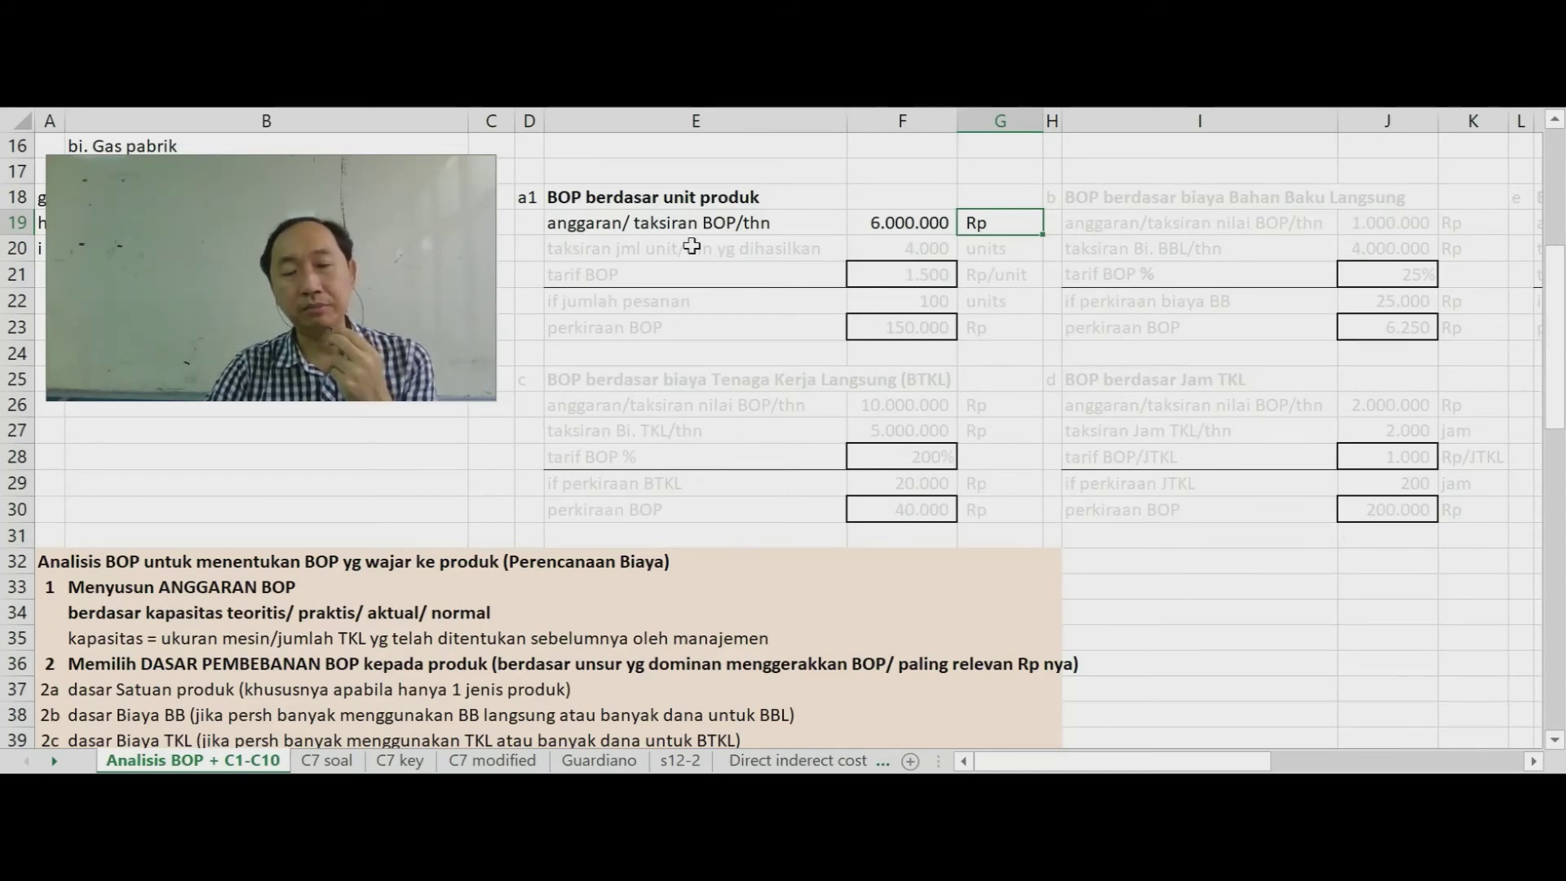
Turn the estimated annual units row black, covering the label, quantity and unit in cells E20 to G20.
click(692, 245)
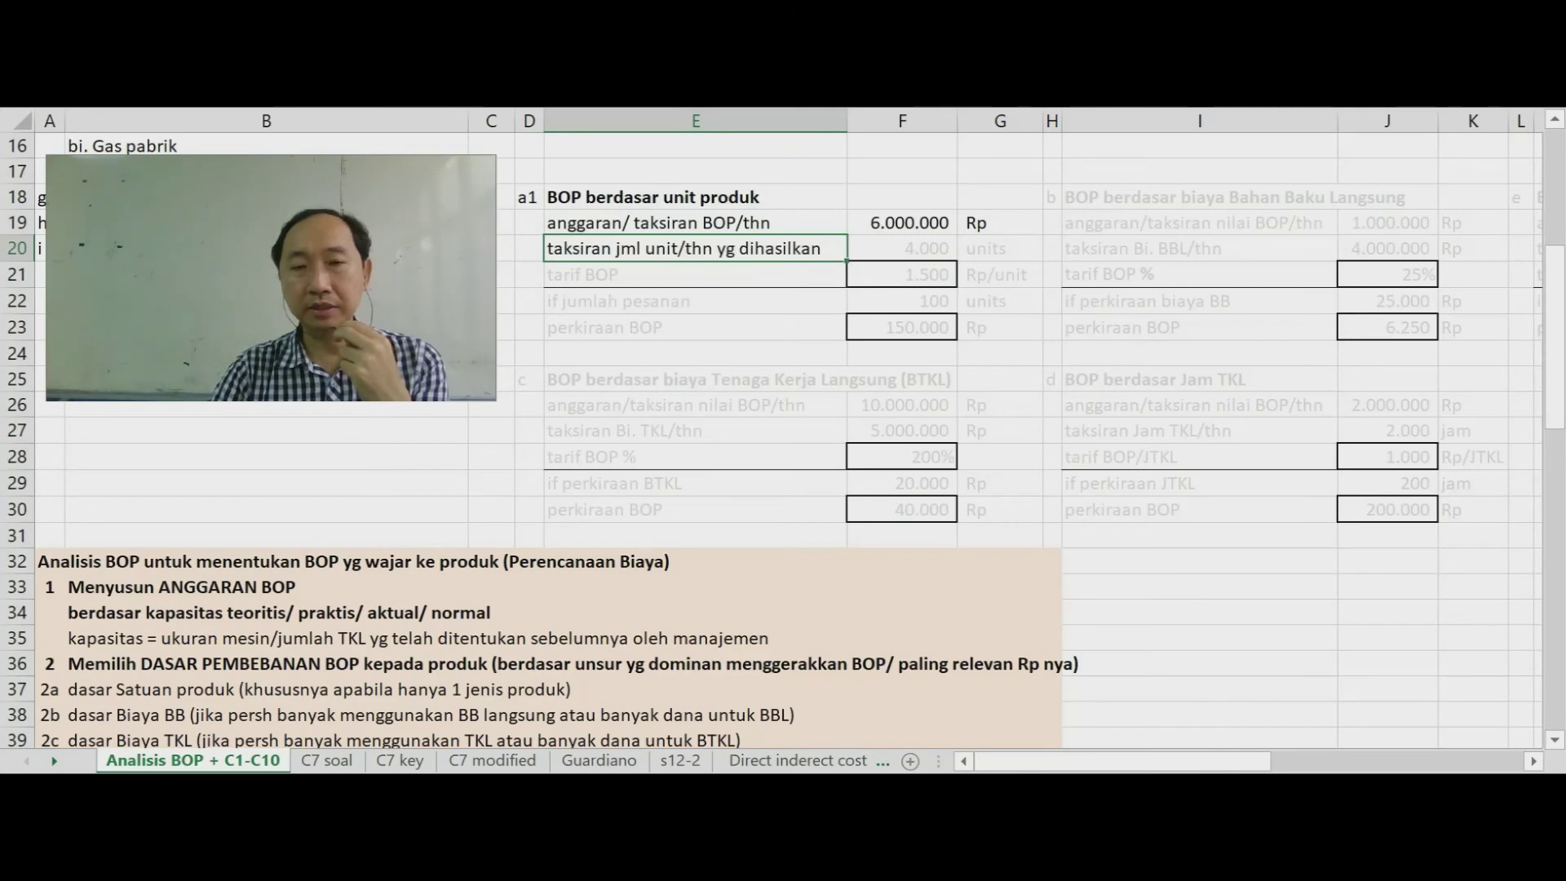
click(927, 252)
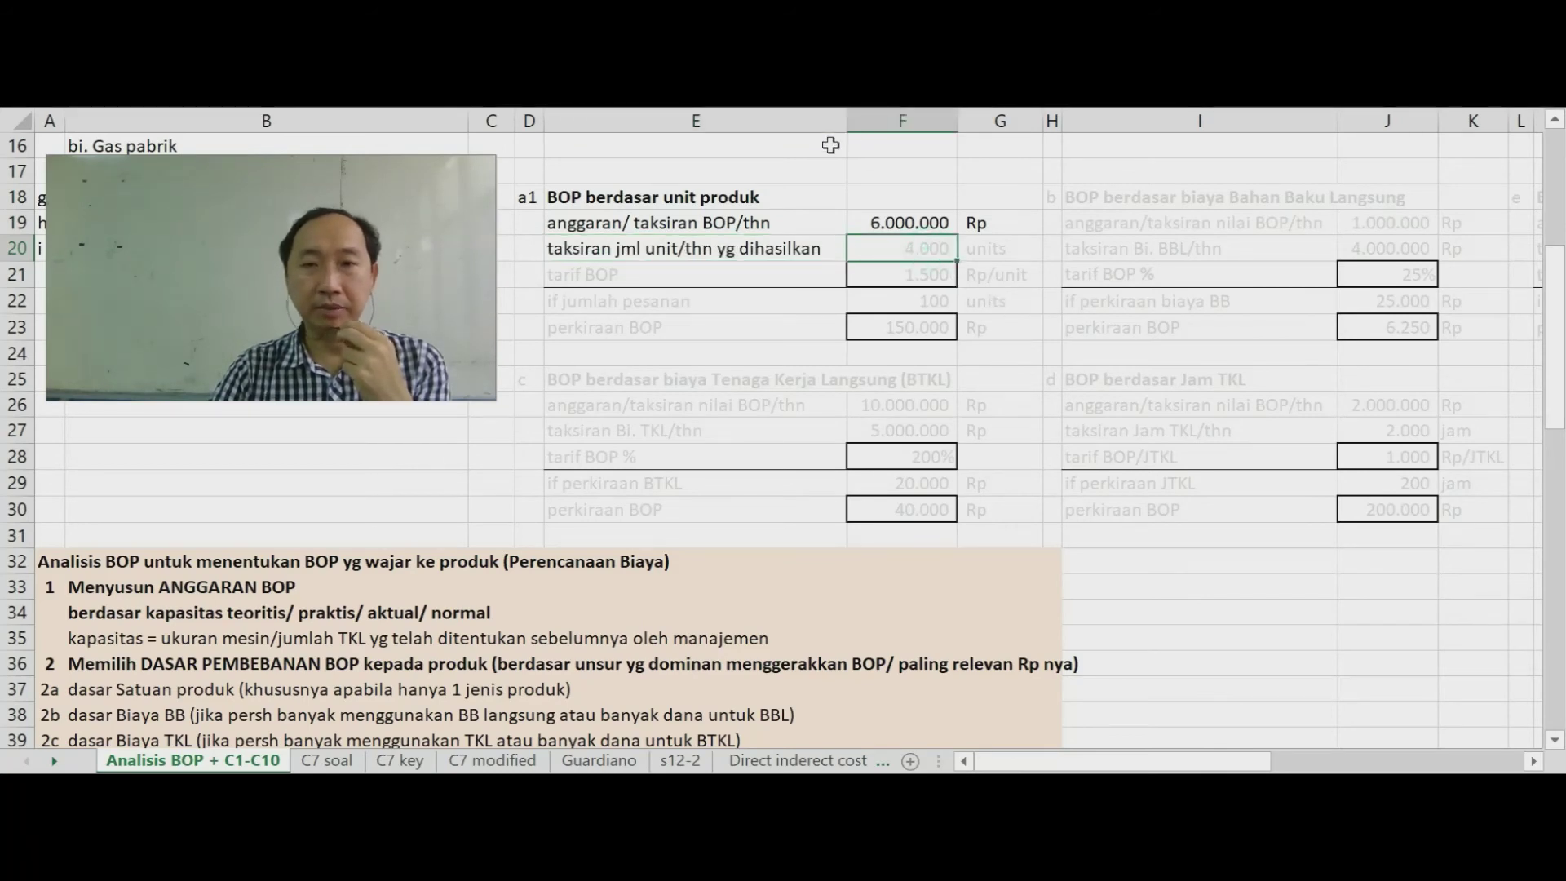
key(F4)
click(989, 249)
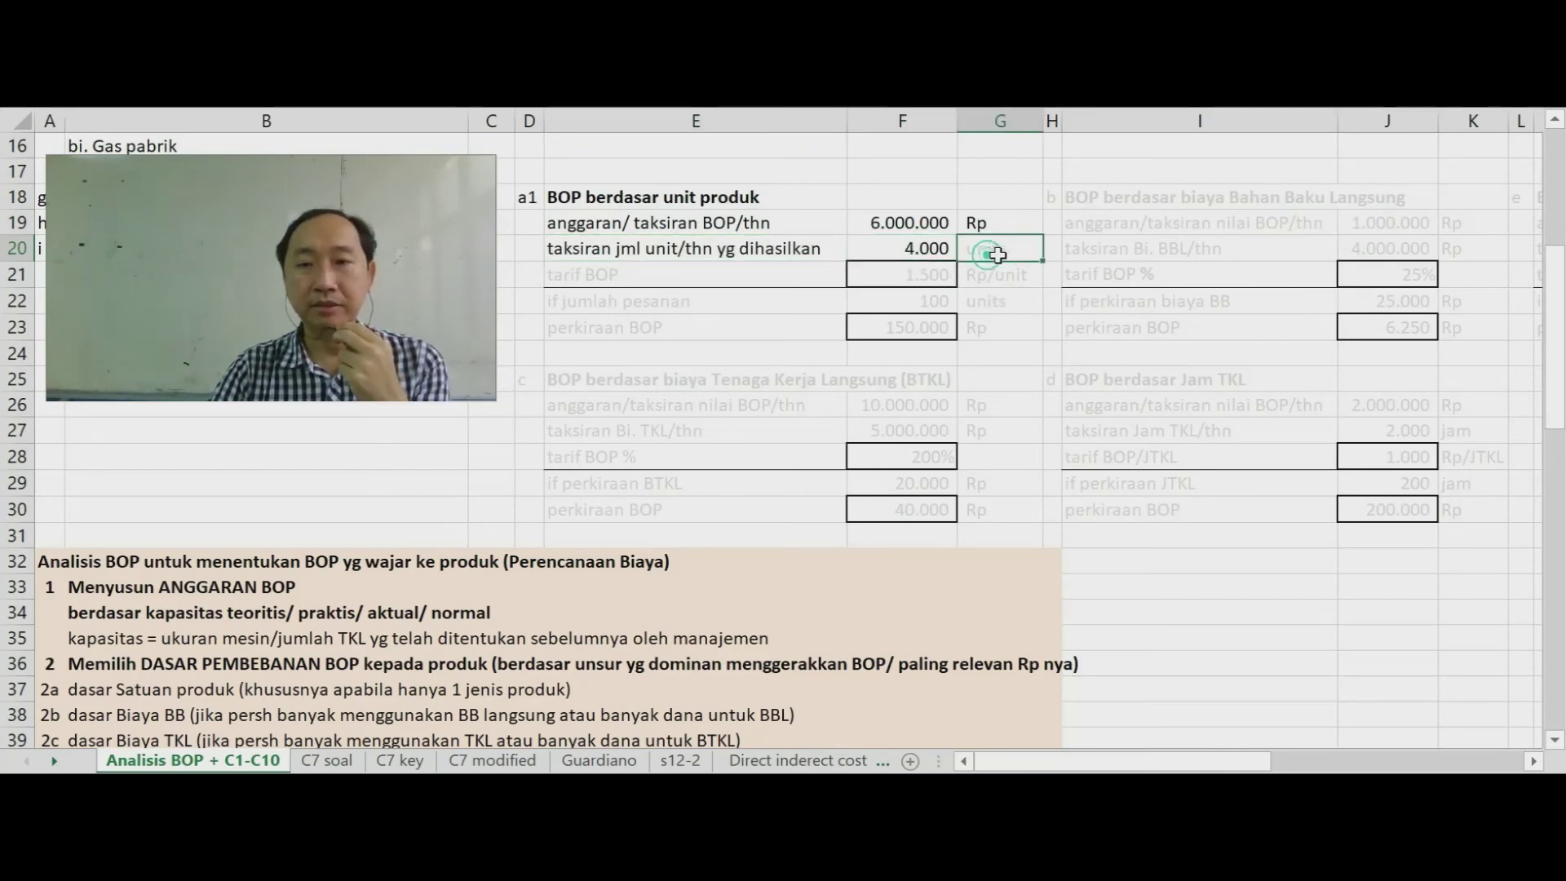
key(F4)
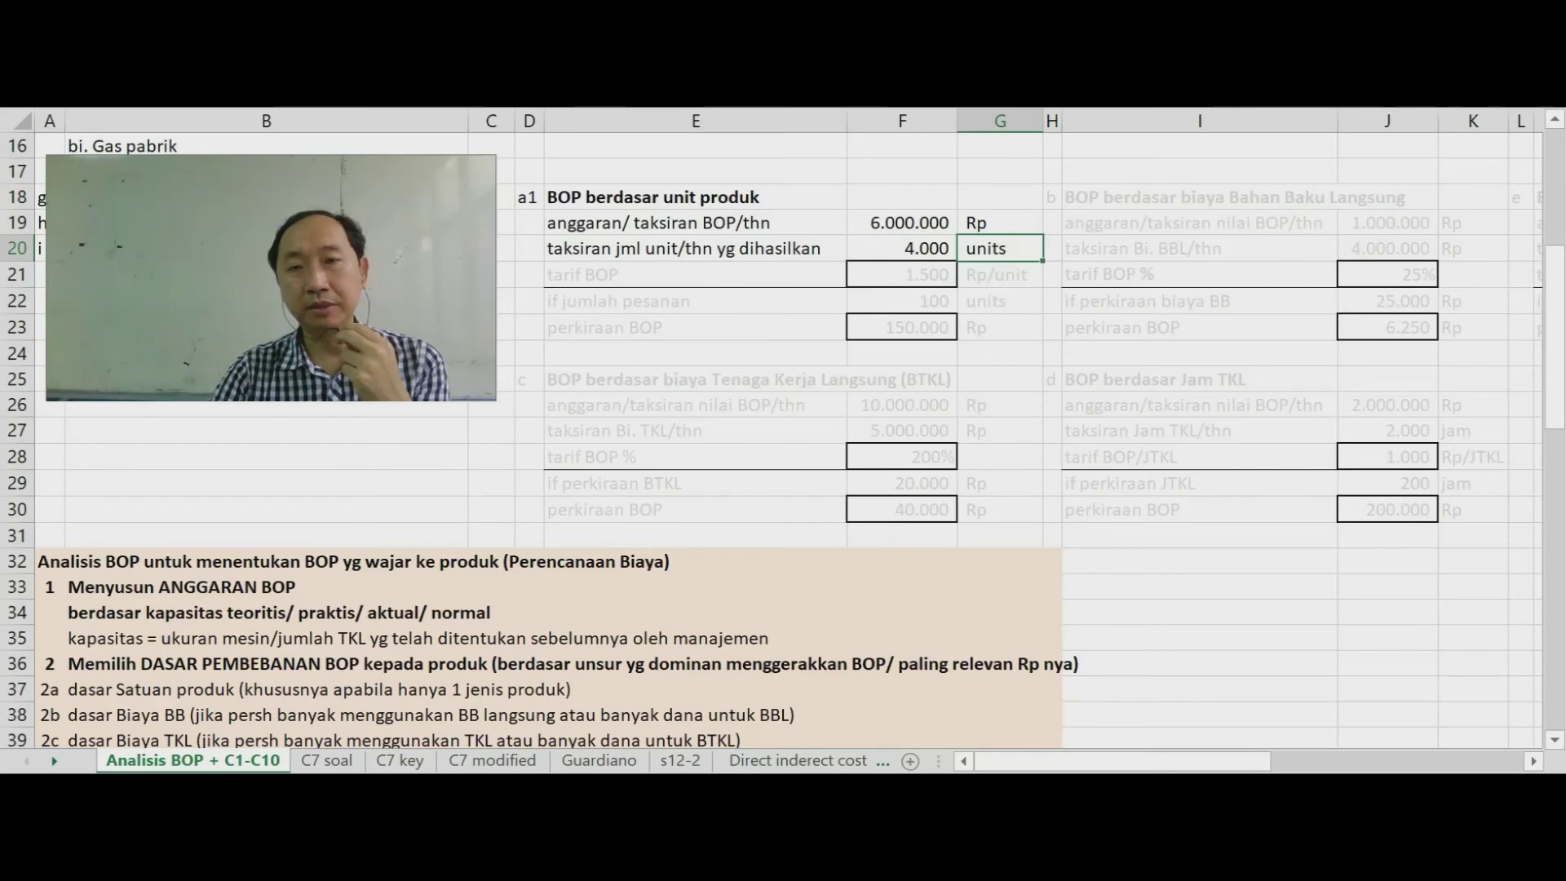
Turn the "tarif BOP" row of the unit-product table black, covering the label, rate and Rp/unit in E21 to G21.
click(717, 274)
key(F4)
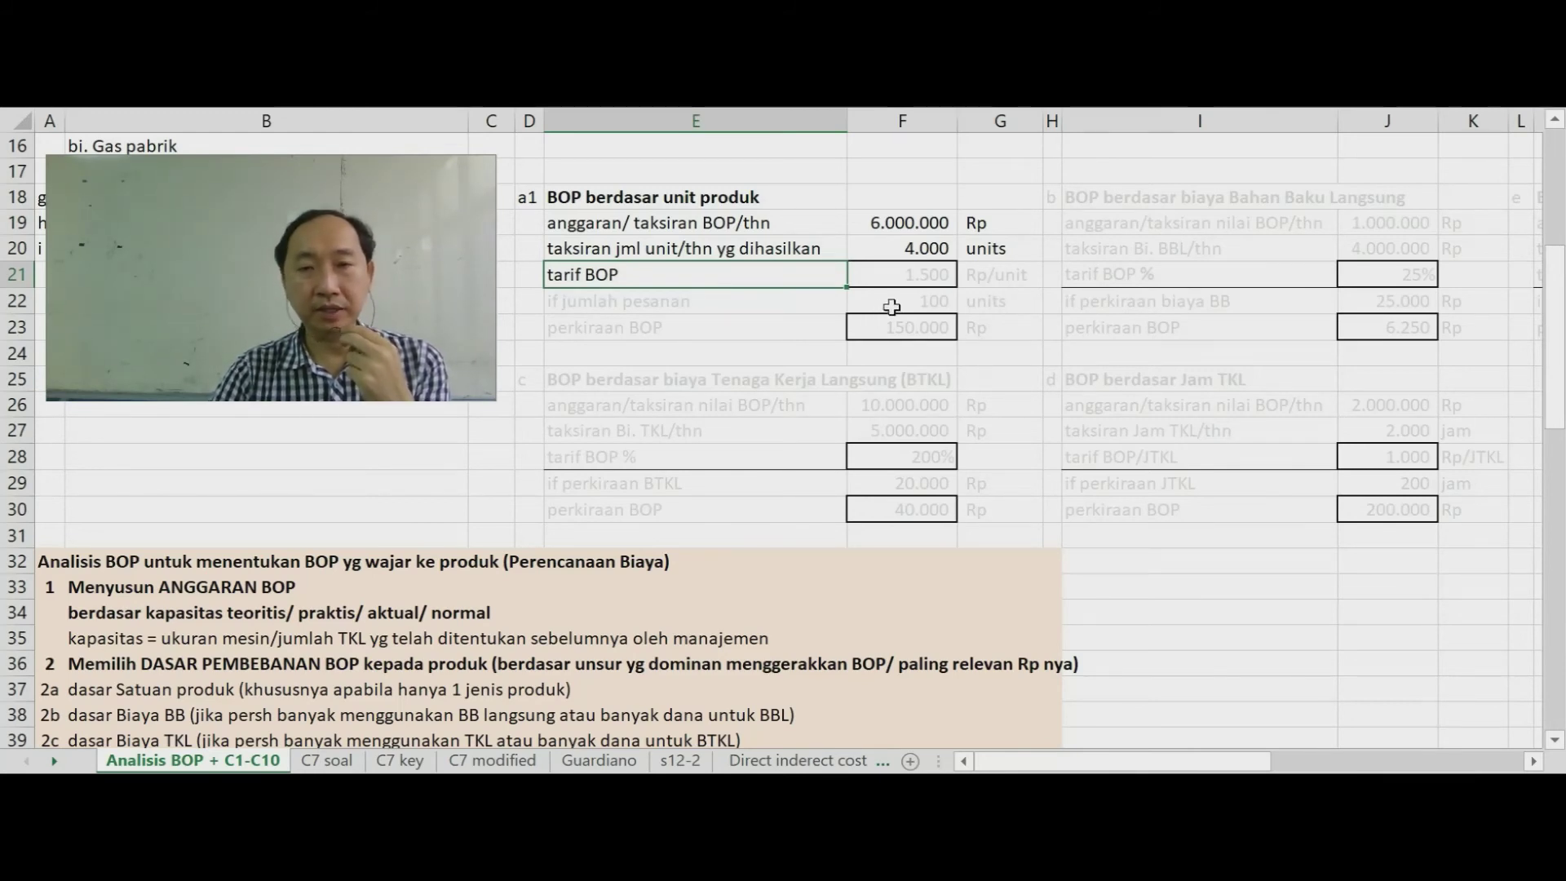
click(908, 277)
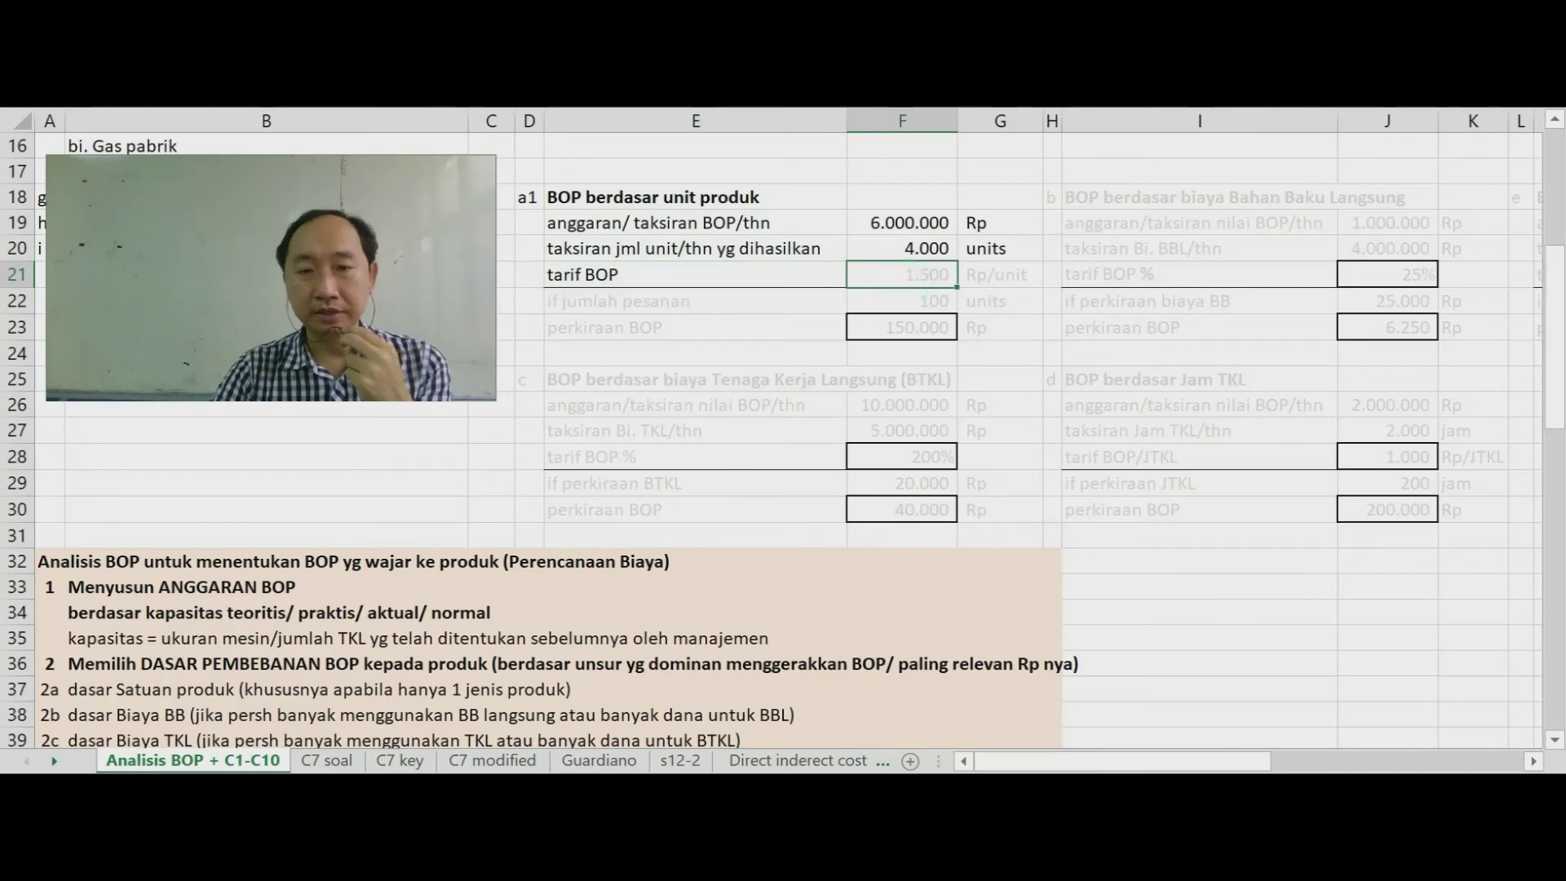
key(F4)
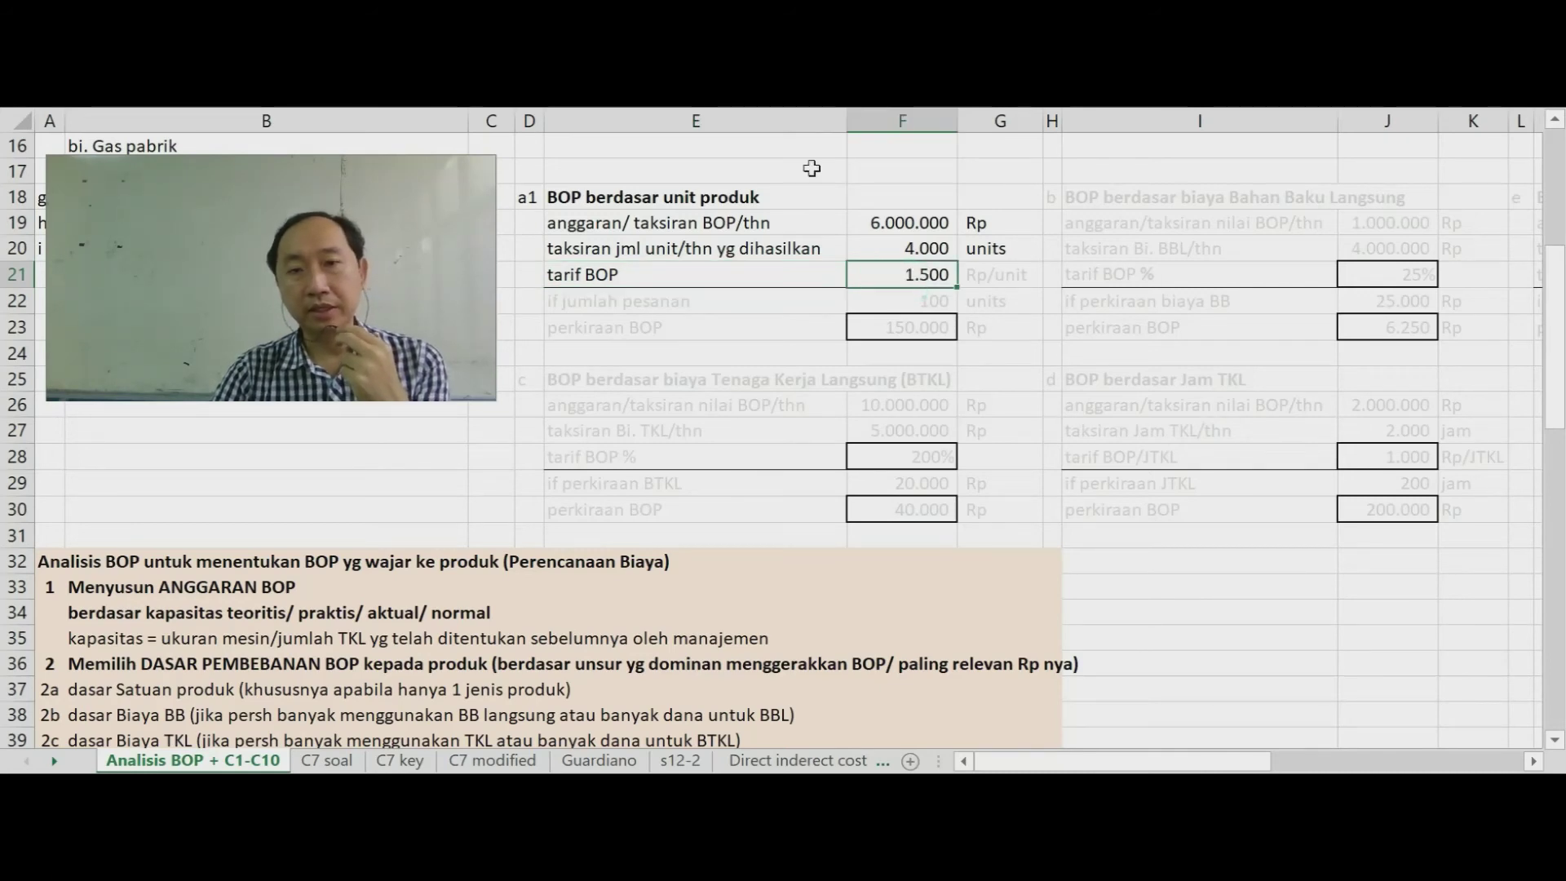
click(1026, 279)
key(F4)
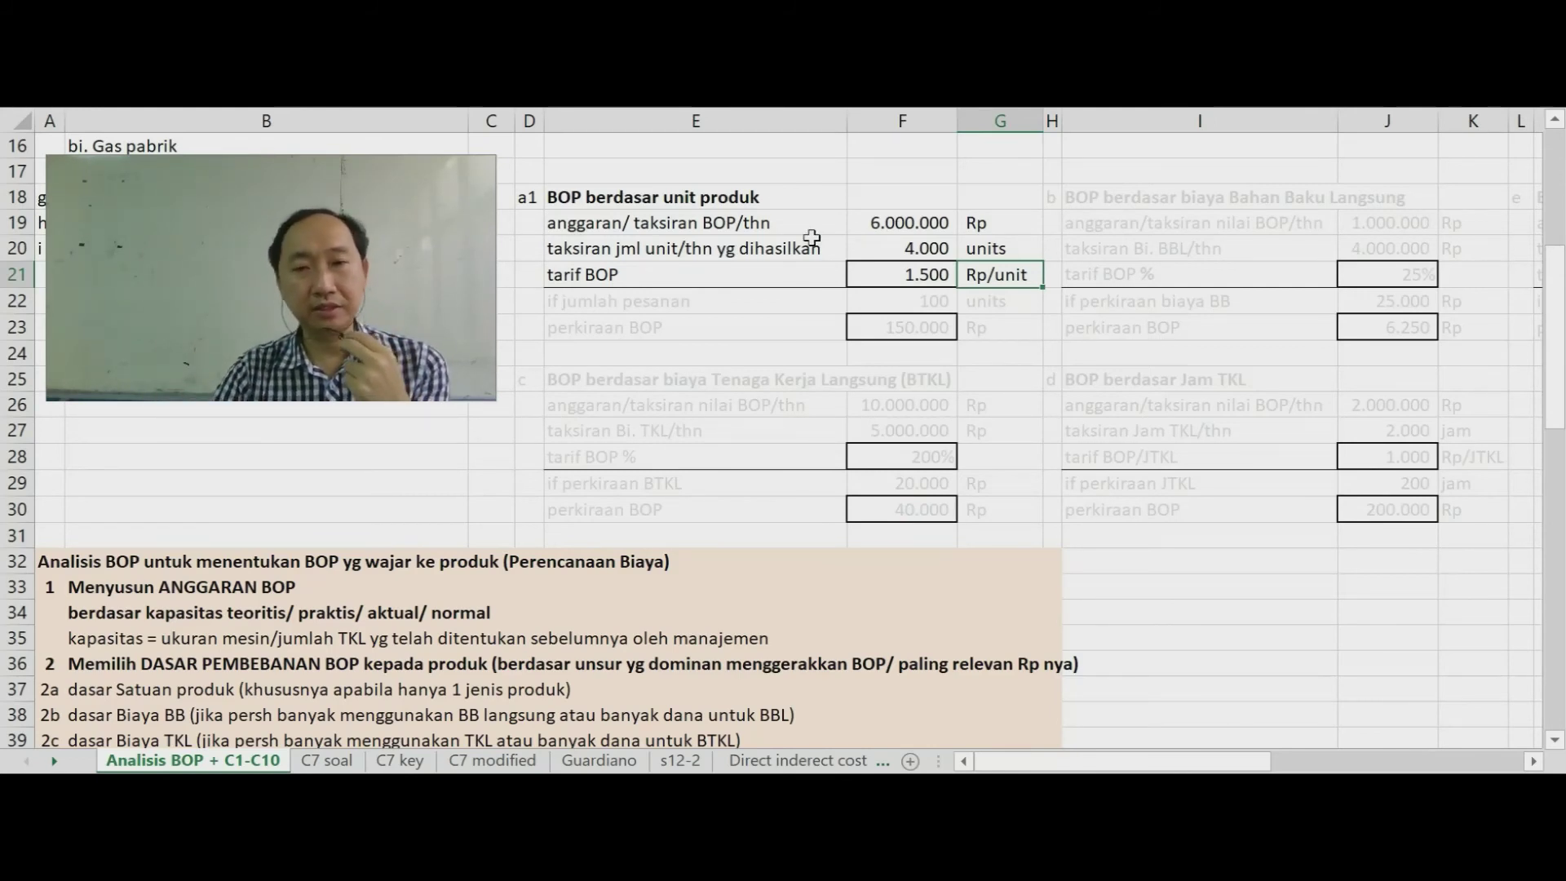
Turn the "if jumlah pesanan" label in E22 and its order quantity in F22 black, and select the unit cell G22.
click(675, 308)
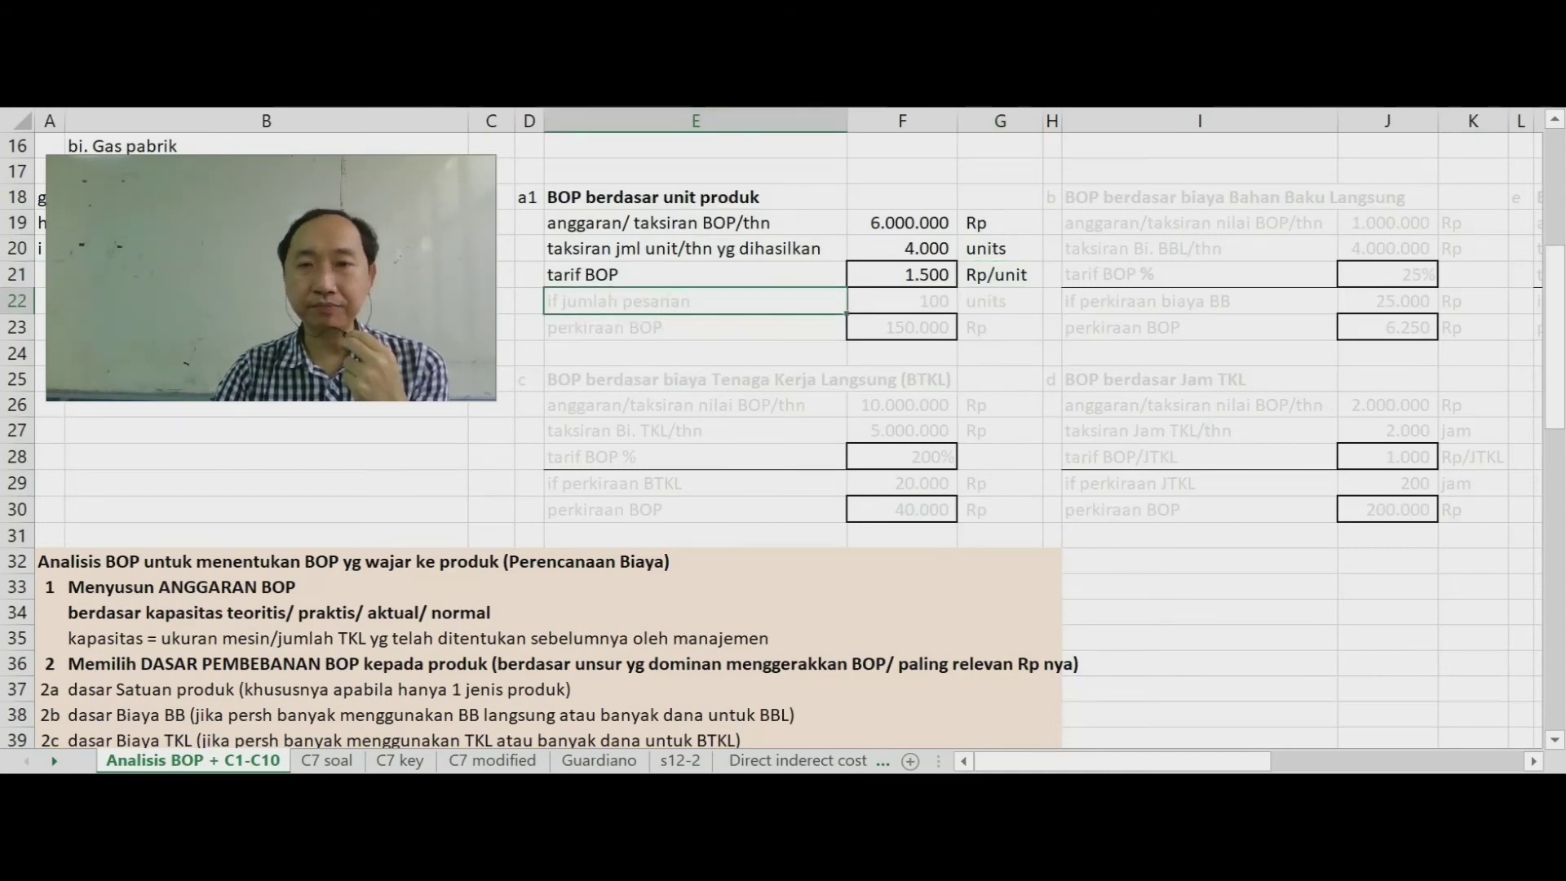
key(F4)
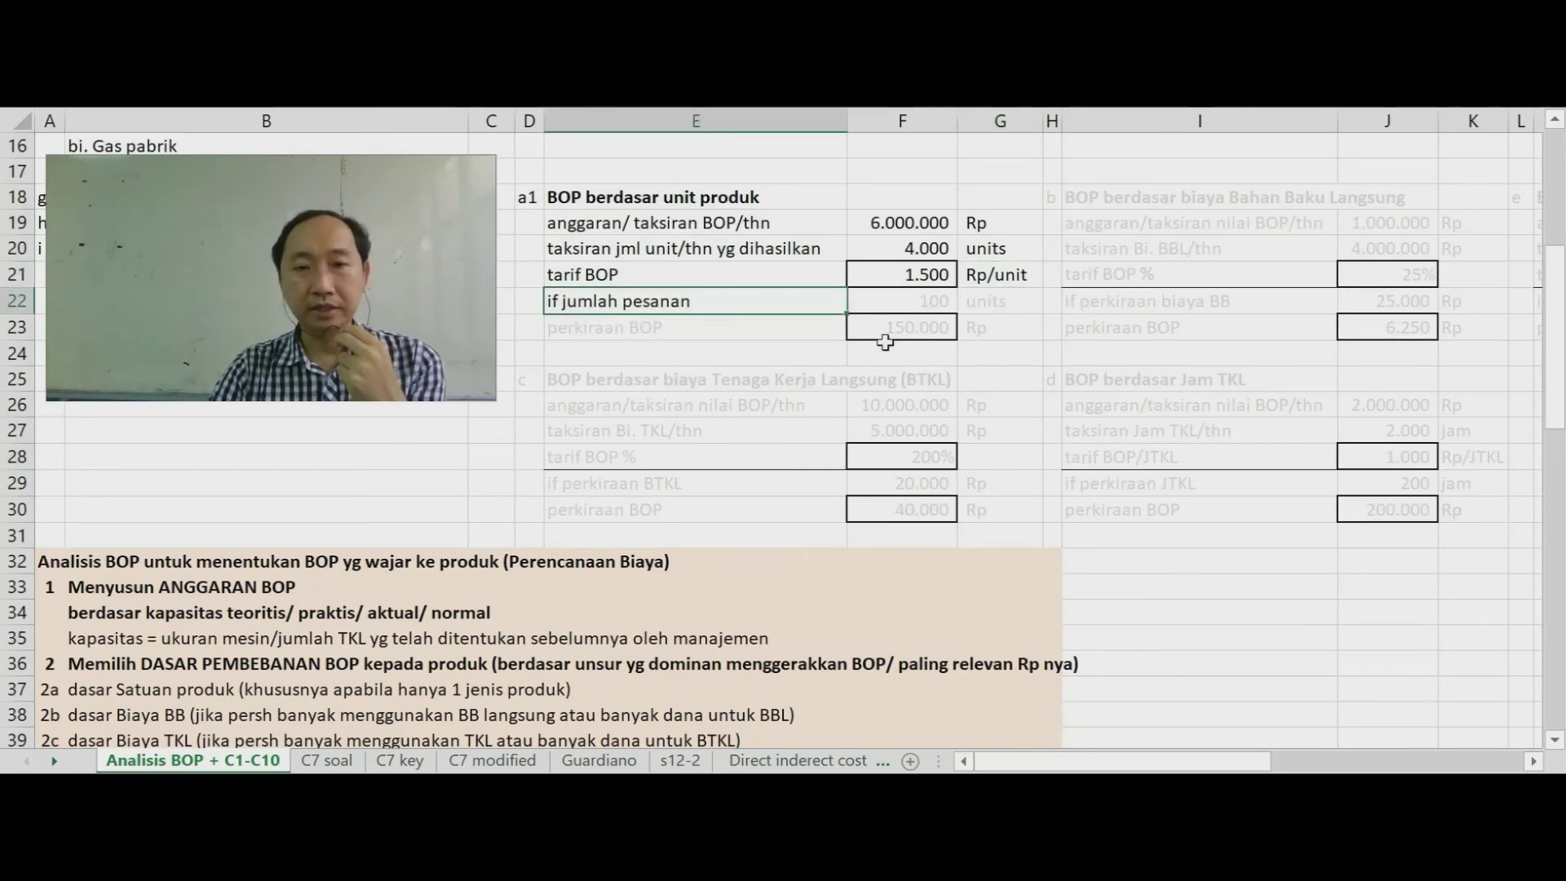
click(901, 309)
key(F4)
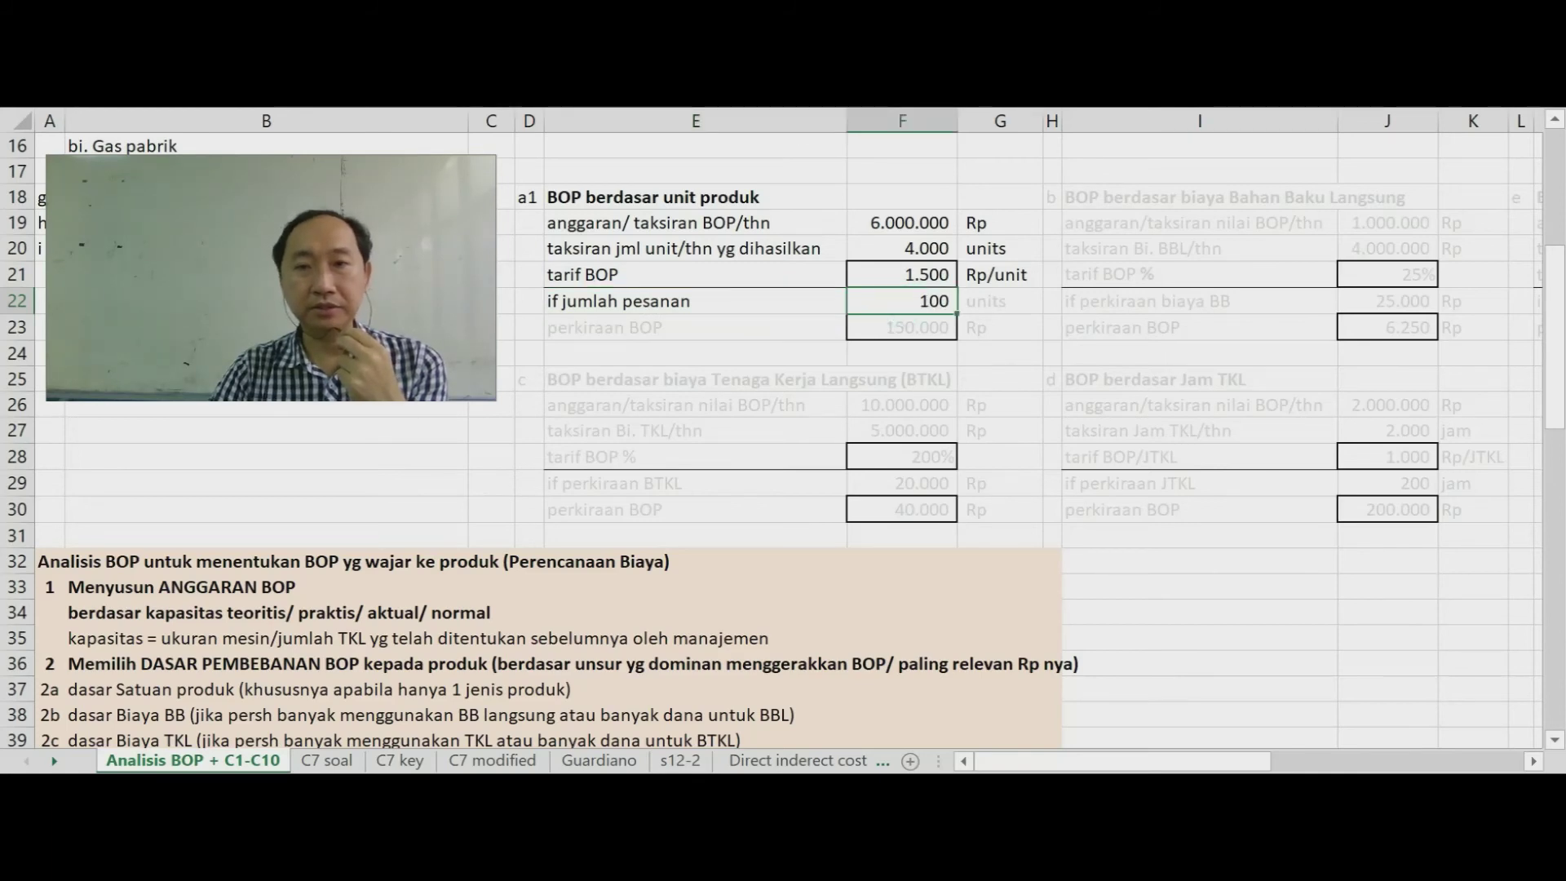
click(984, 308)
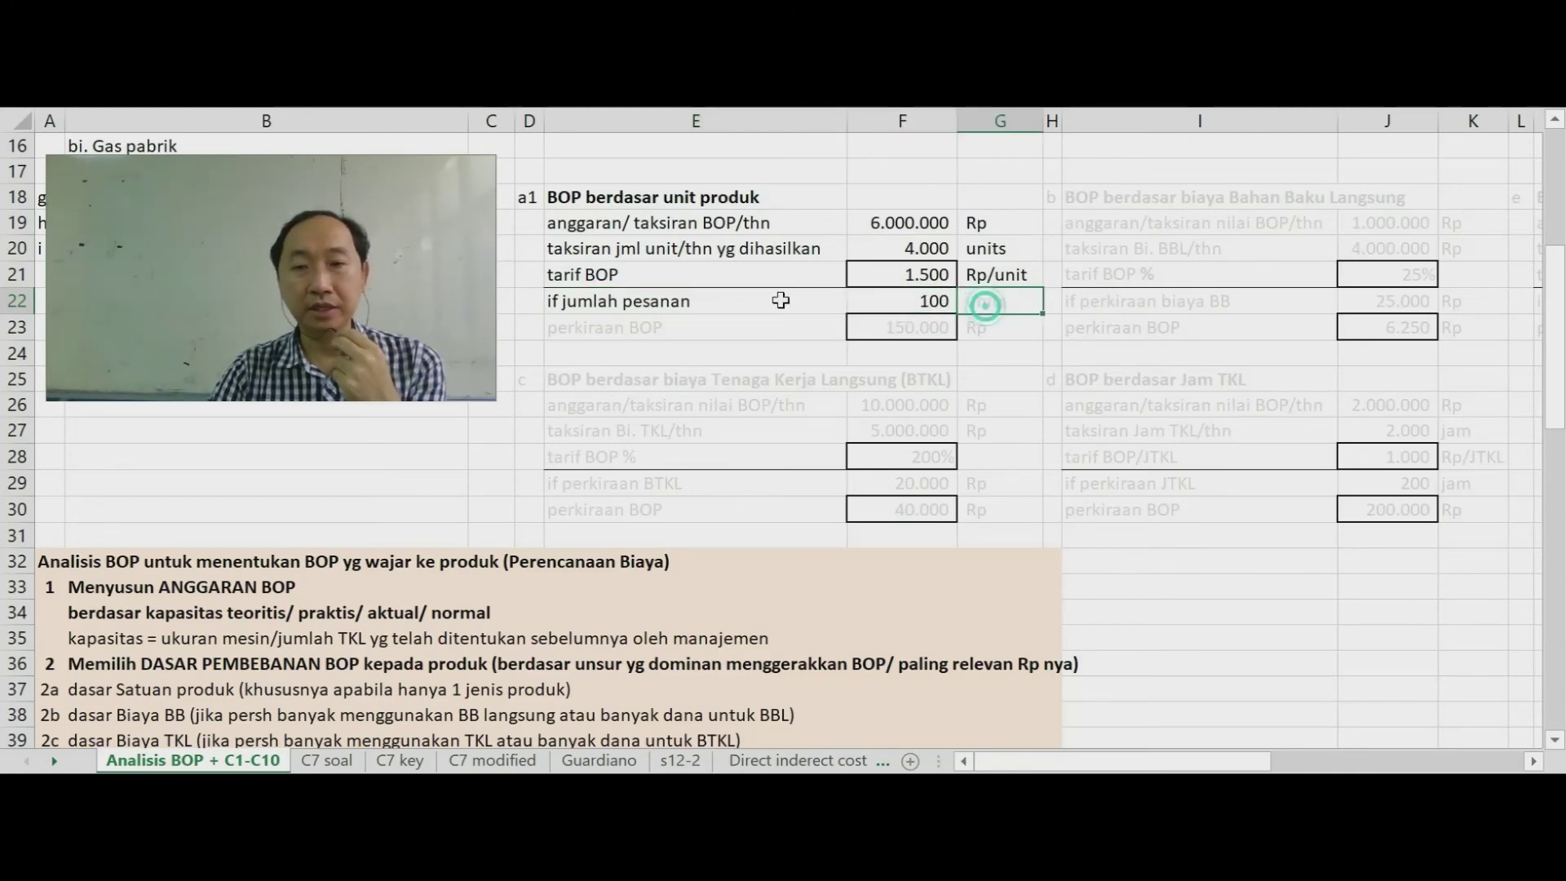
Turn the "perkiraan BOP" row of the unit-product table black, covering the label, amount and Rp unit in E23 to G23.
click(734, 333)
key(F4)
click(905, 329)
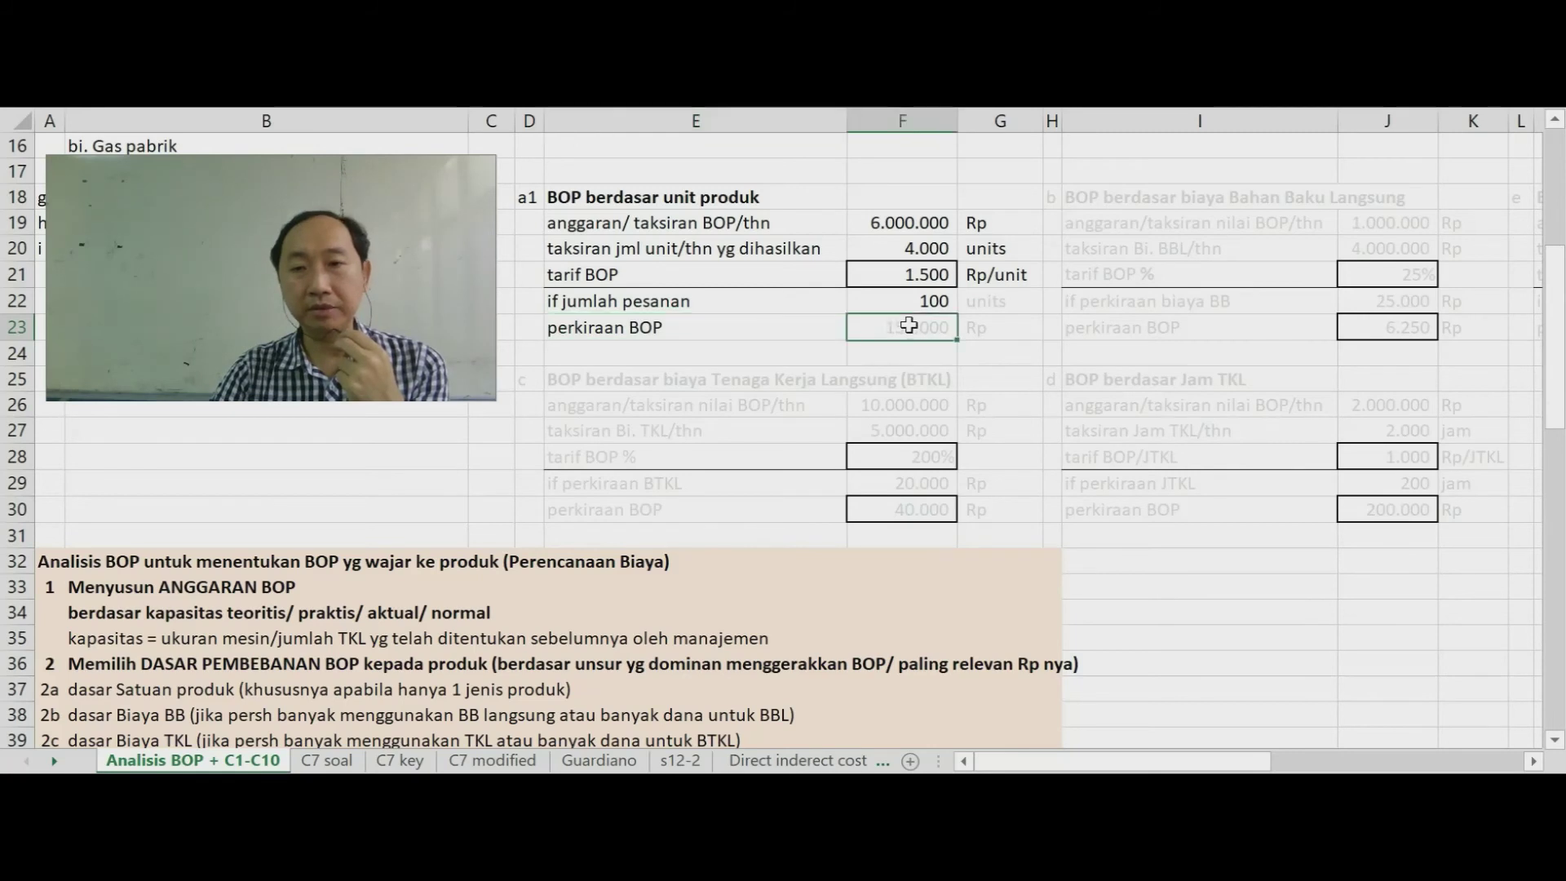
key(F4)
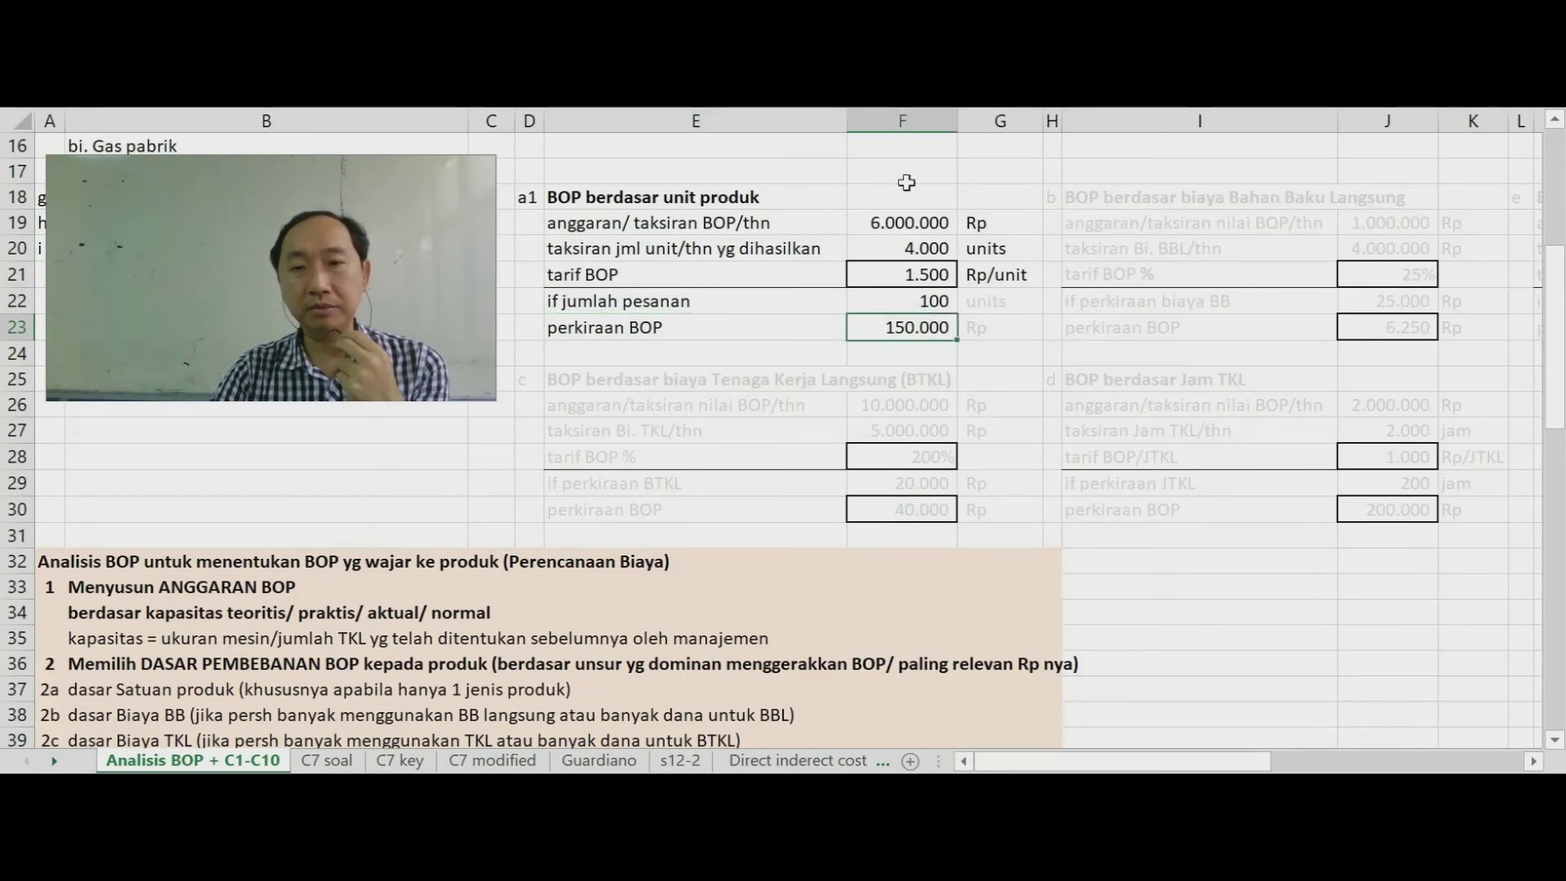
click(1016, 328)
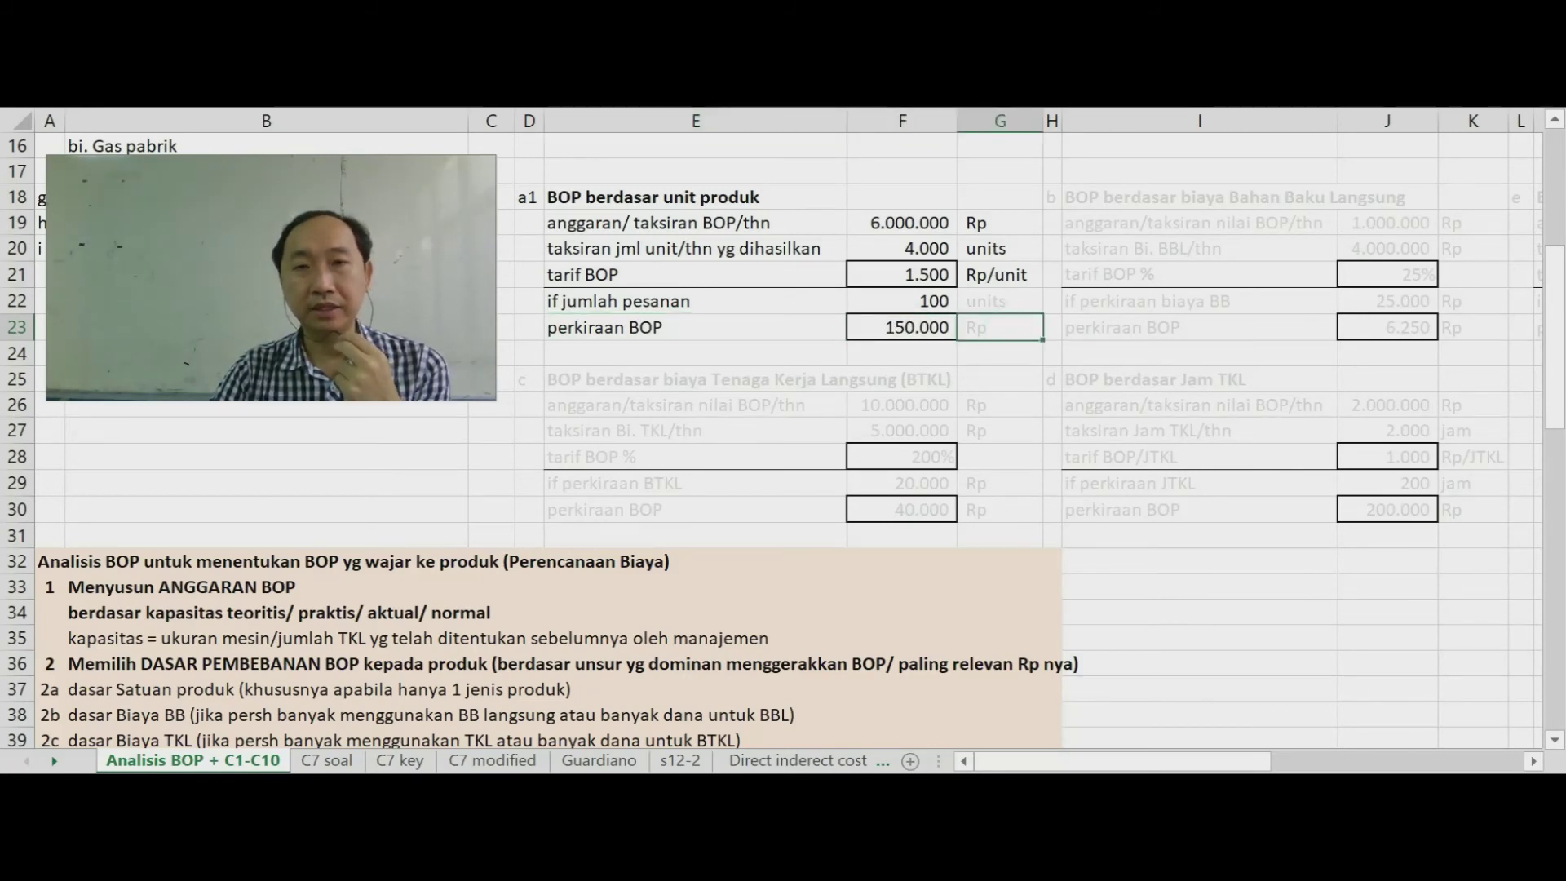
key(F4)
click(783, 359)
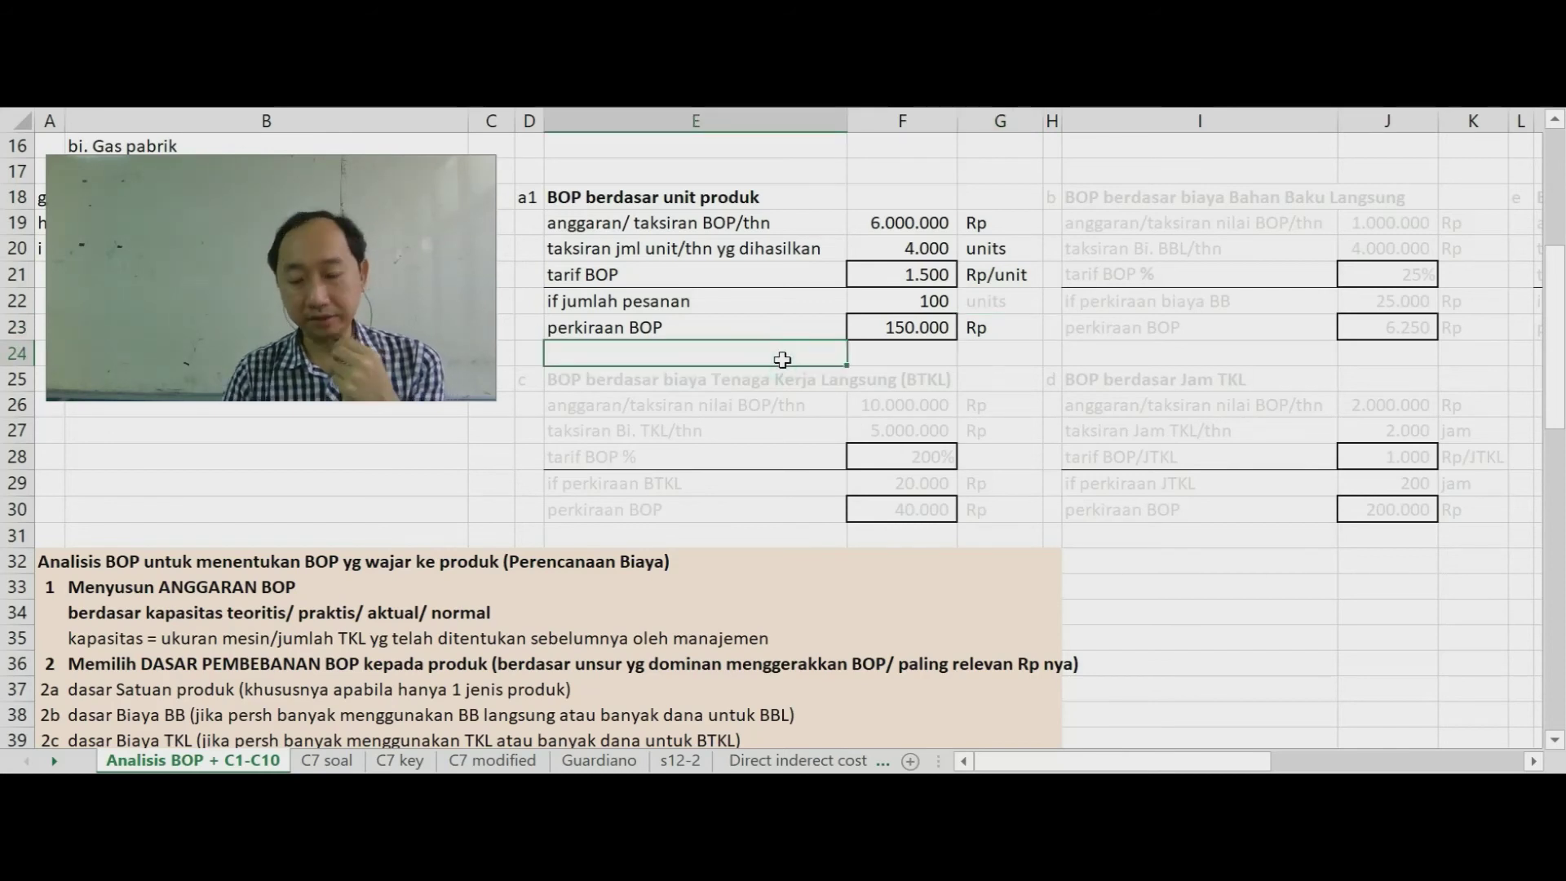
Turn the heading "BOP berdasar biaya Bahan Baku Langsung" in I18 and its "b" label in H18 black.
key(Up)
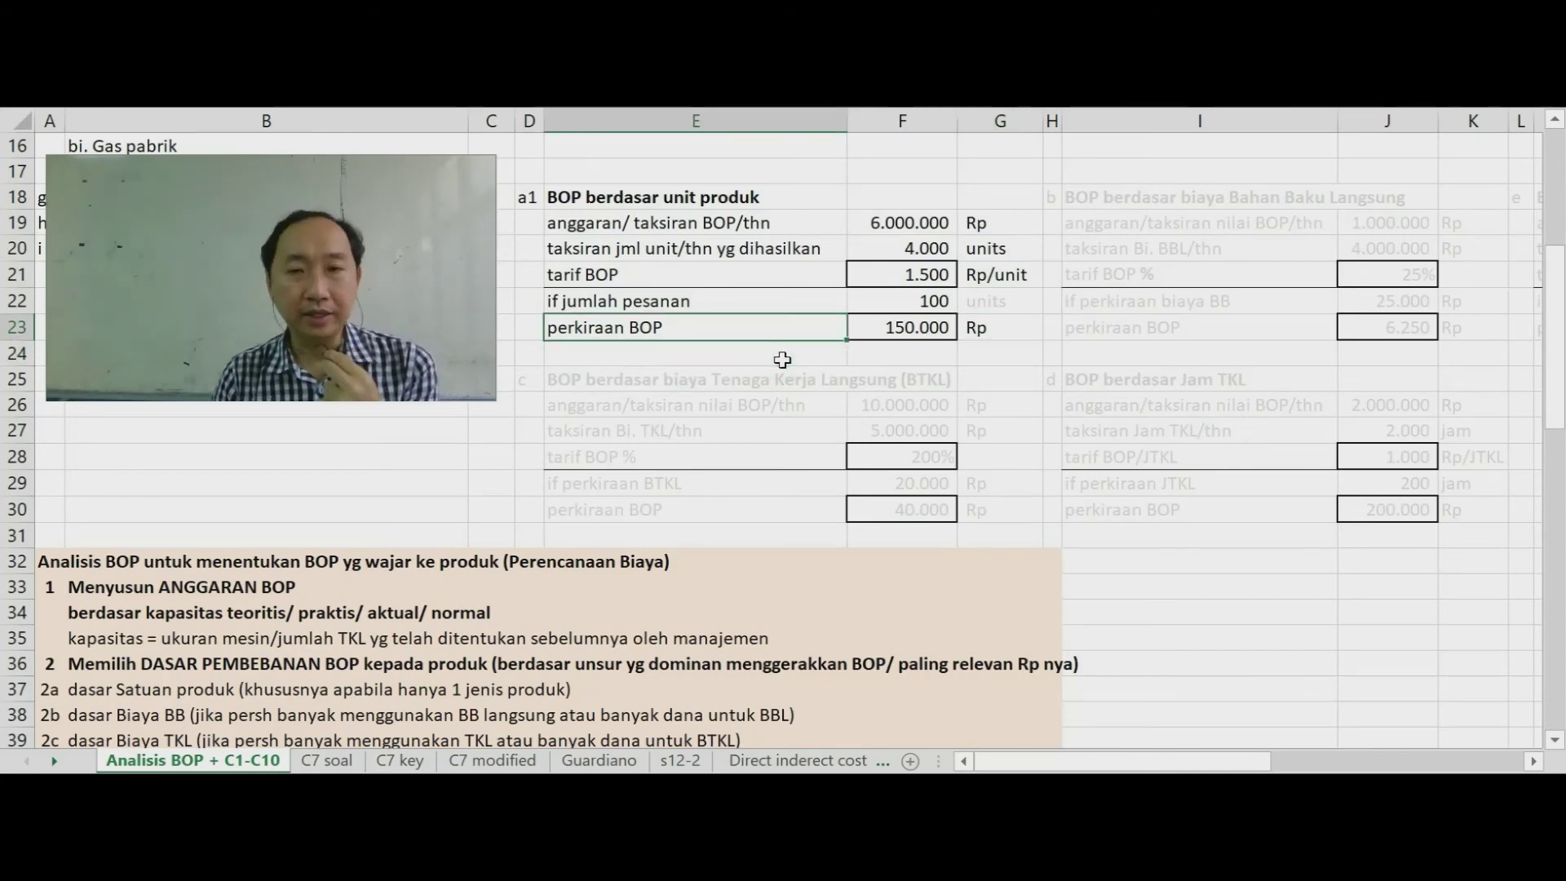
key(Up)
key(Up)
key(Up)
key(Up)
key(Up)
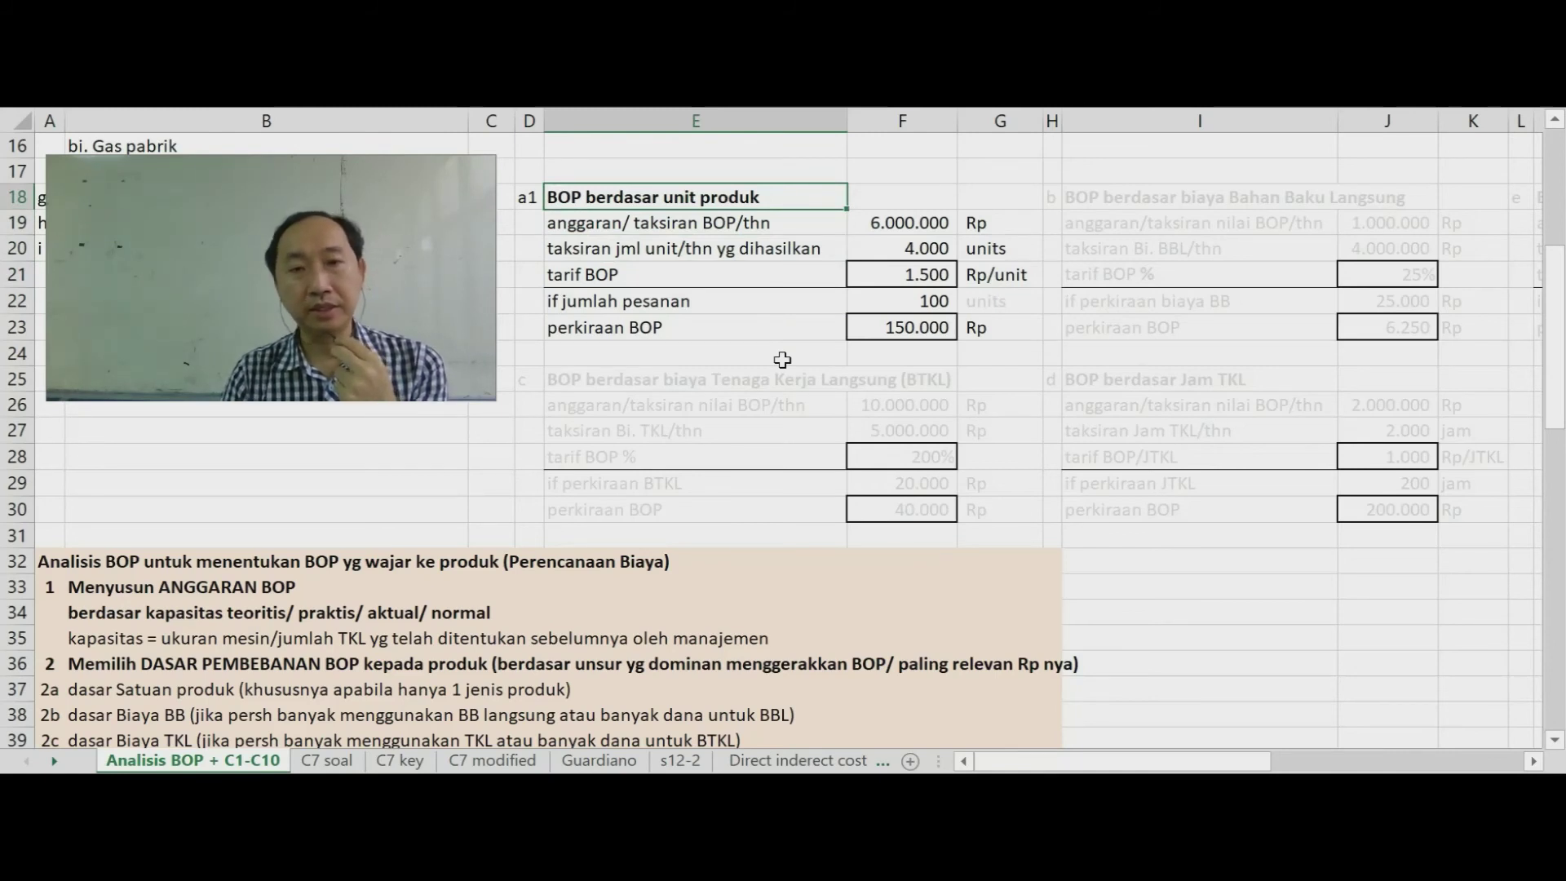
key(Right)
key(Right)
key(Right)
key(Right)
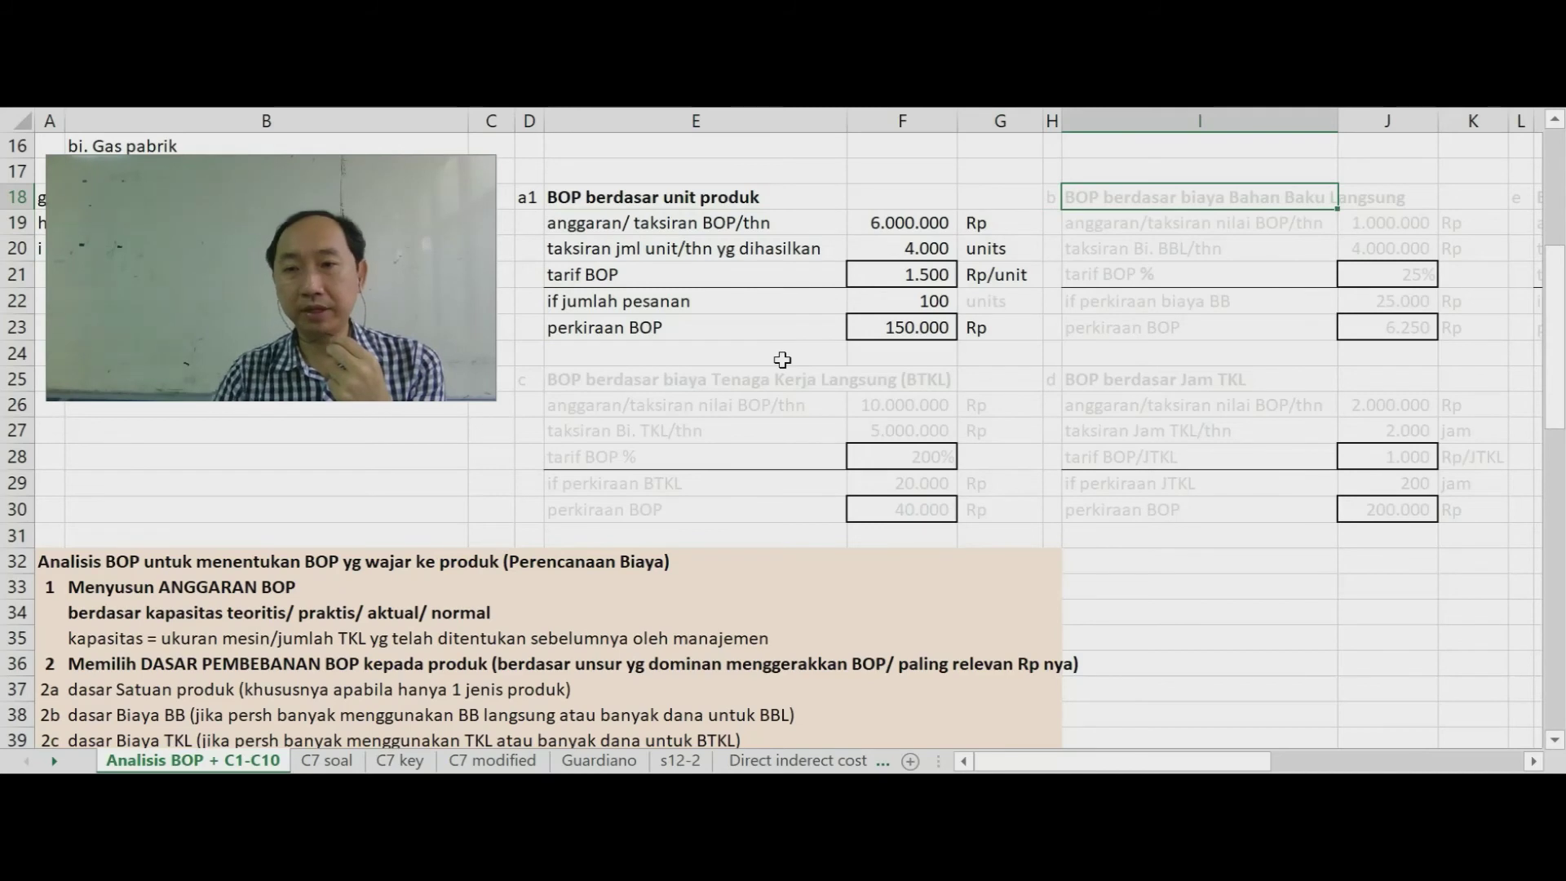
key(F4)
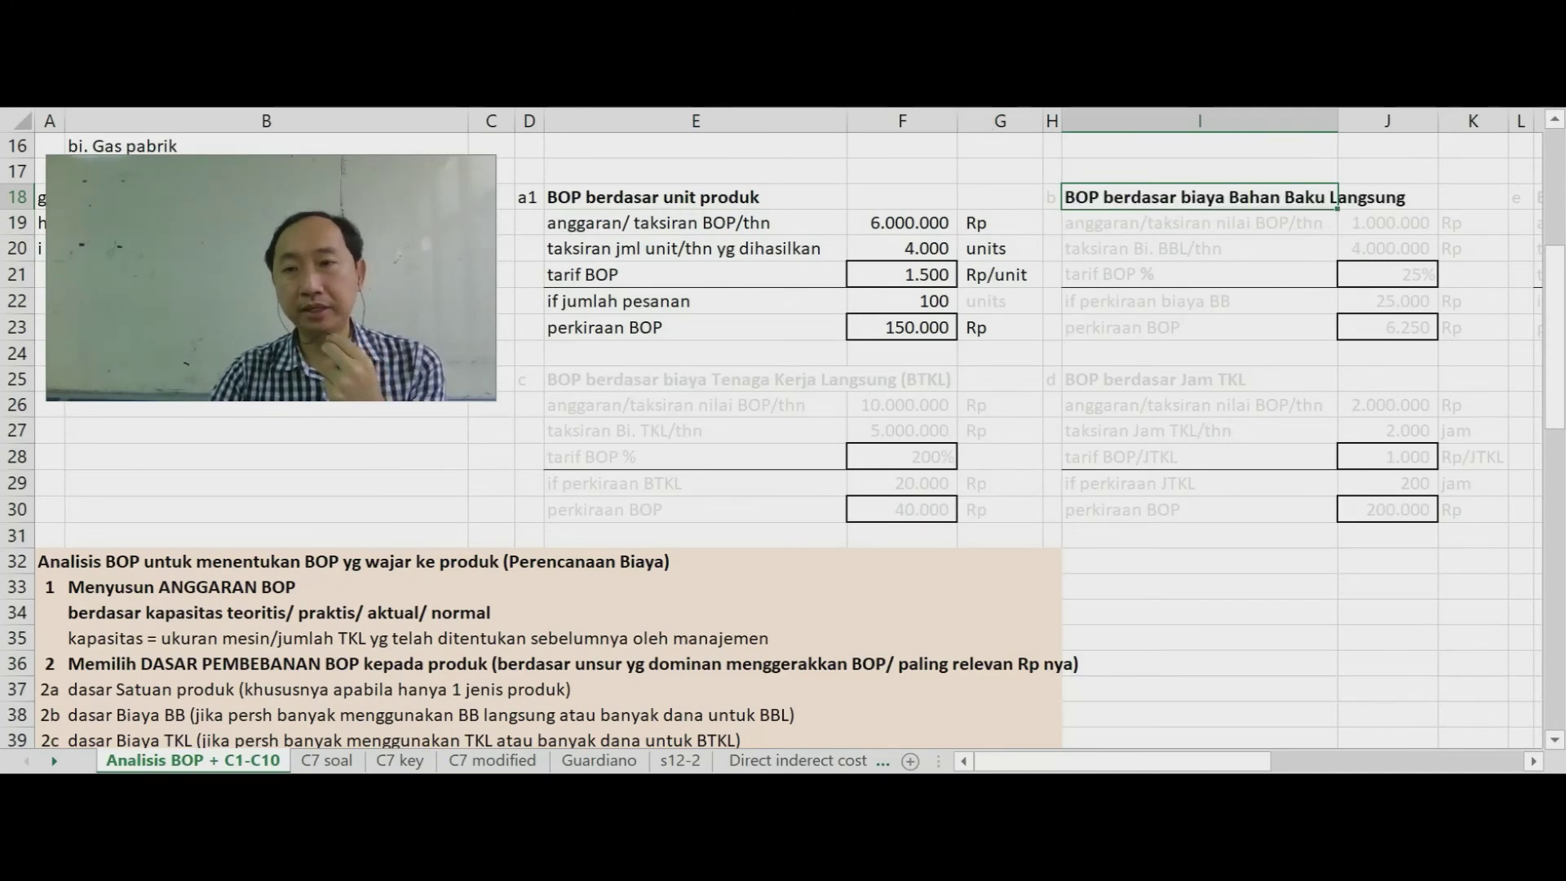
click(1058, 196)
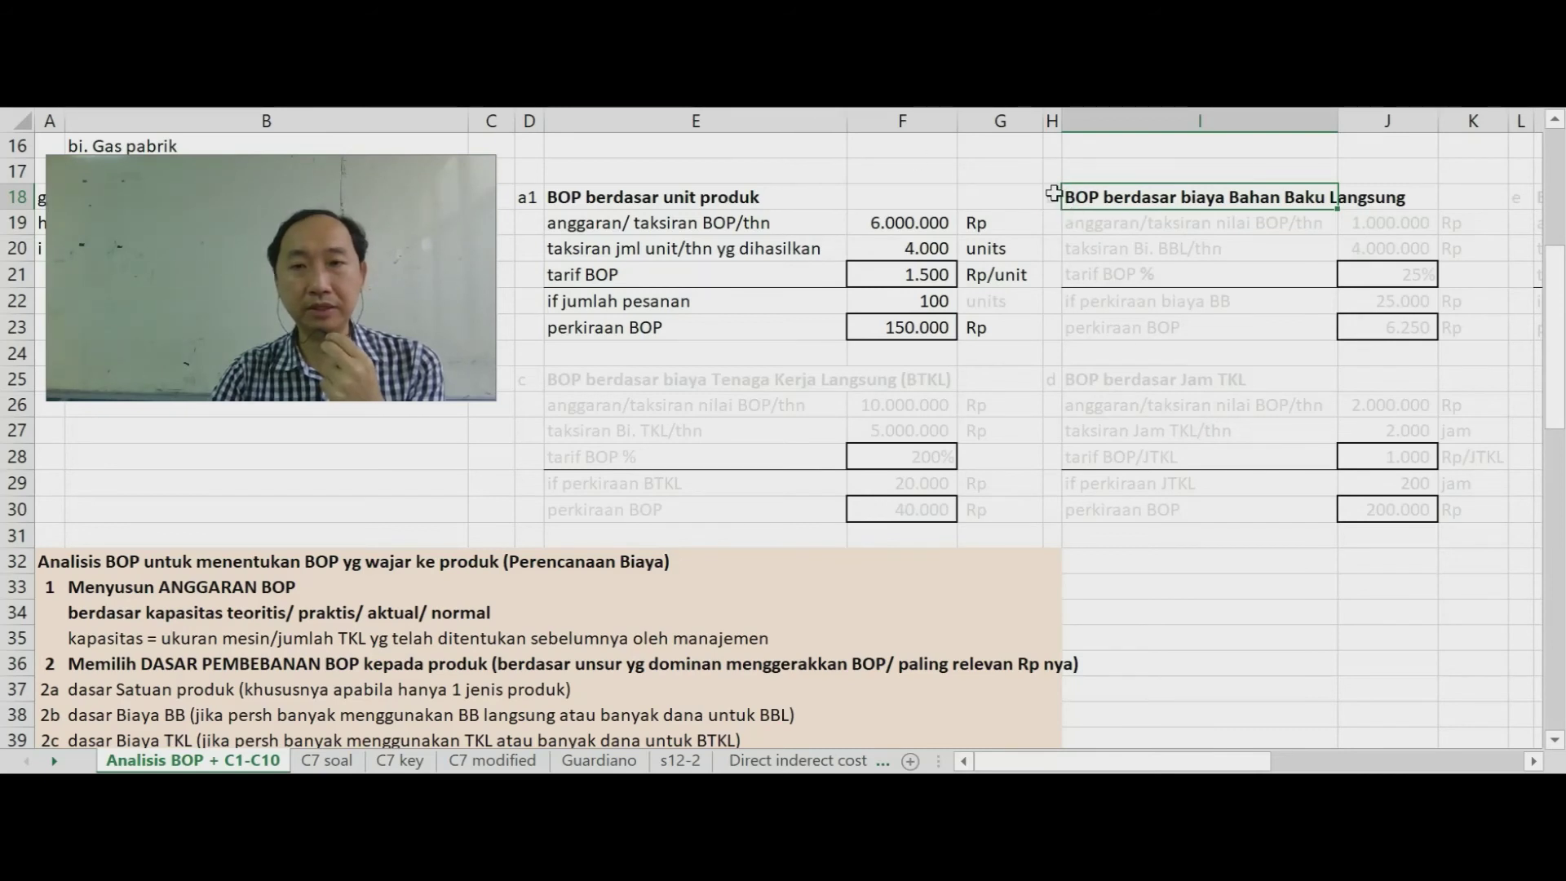
click(1054, 198)
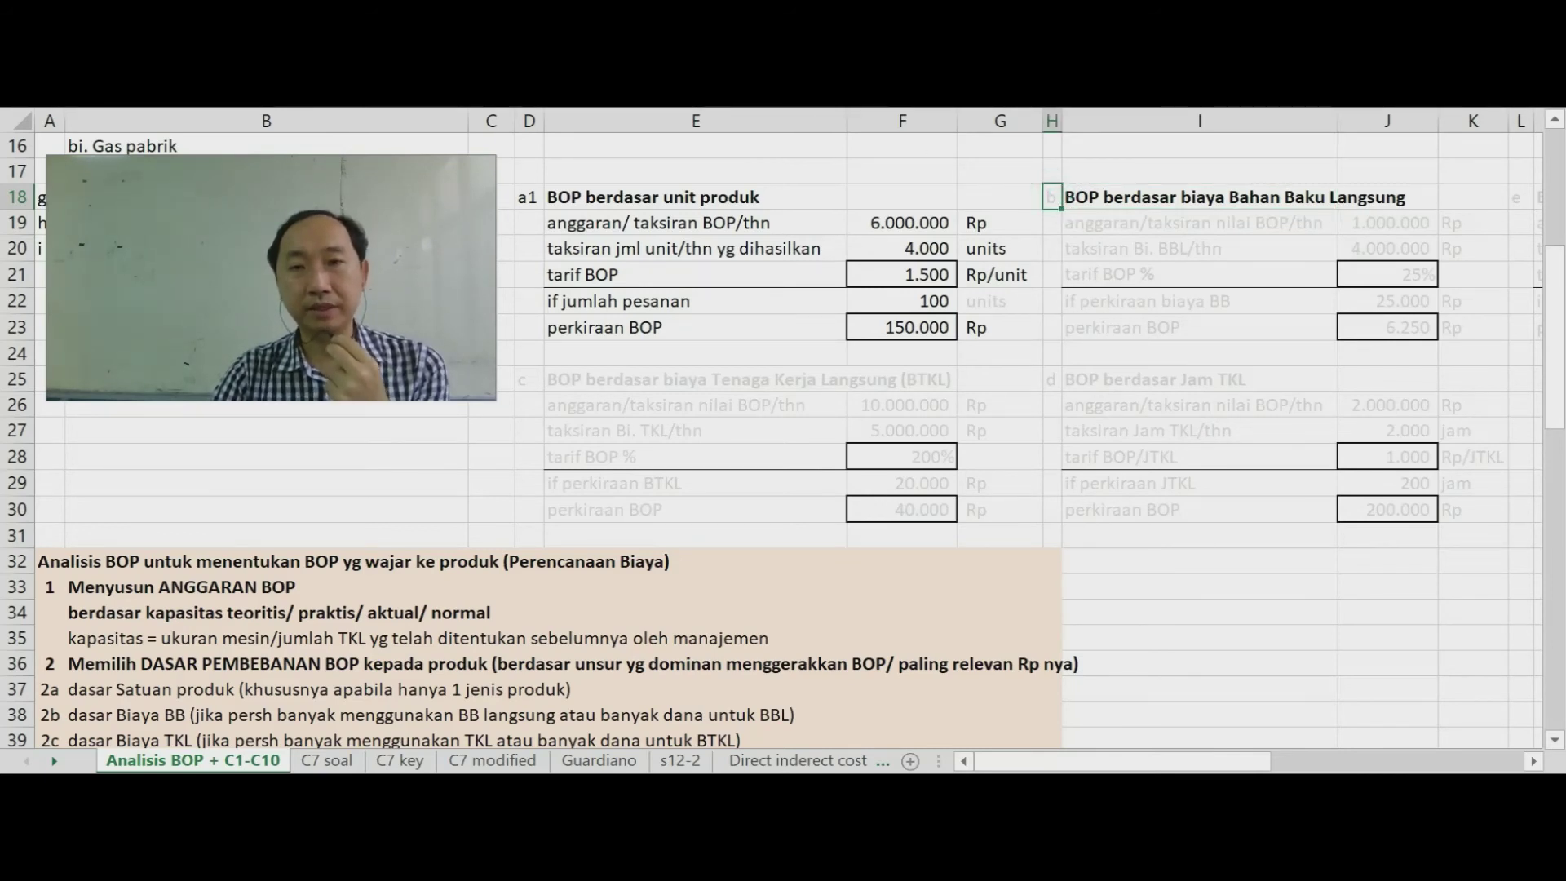
click(1130, 215)
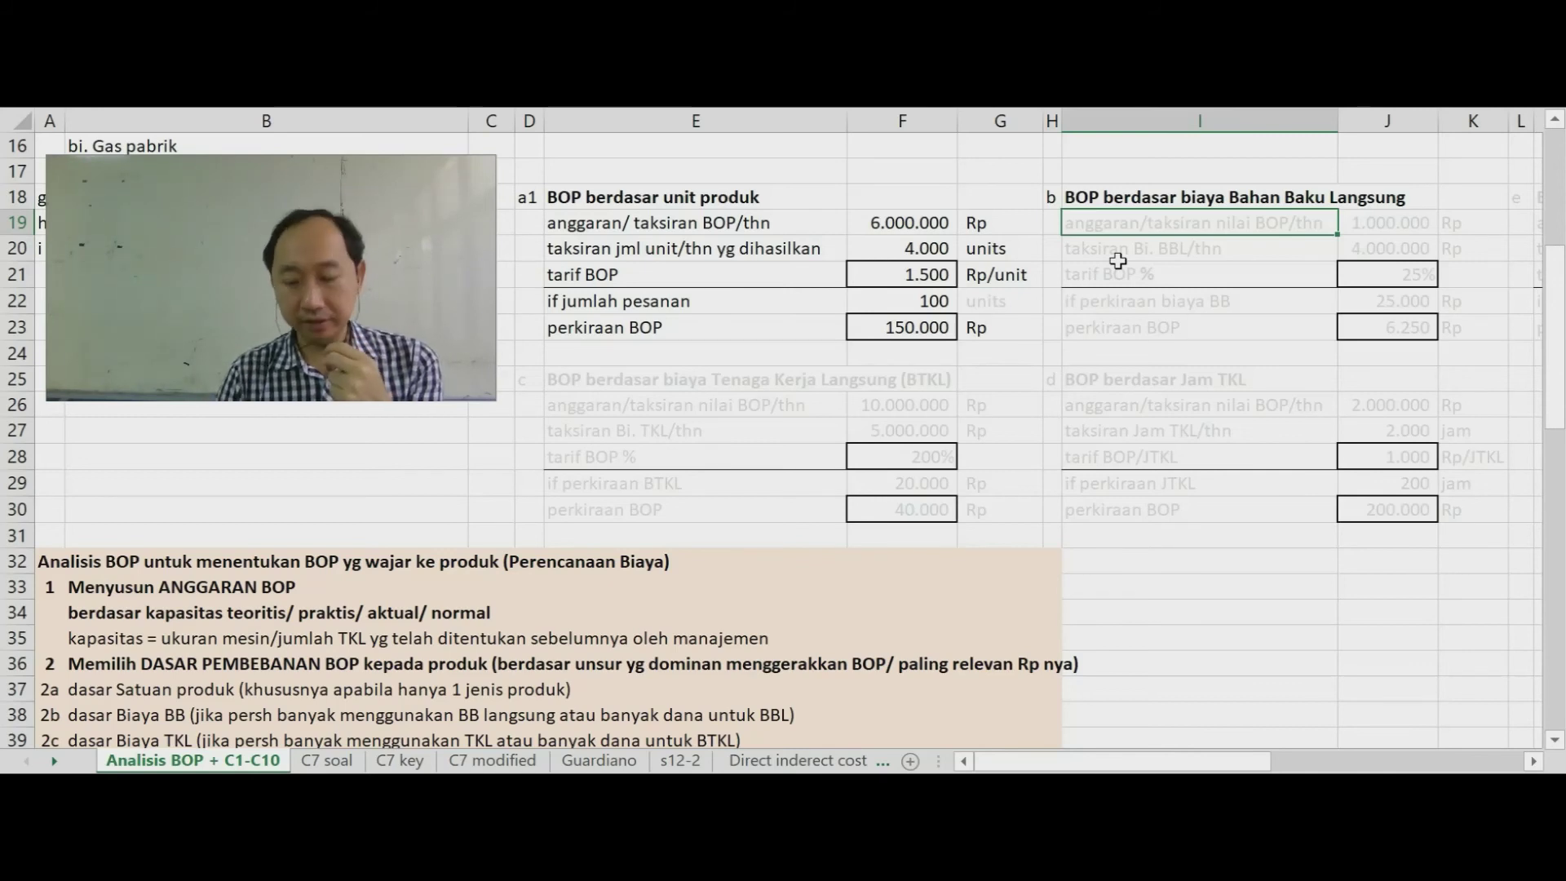
key(Up)
key(Left)
key(Left)
key(Left)
key(Left)
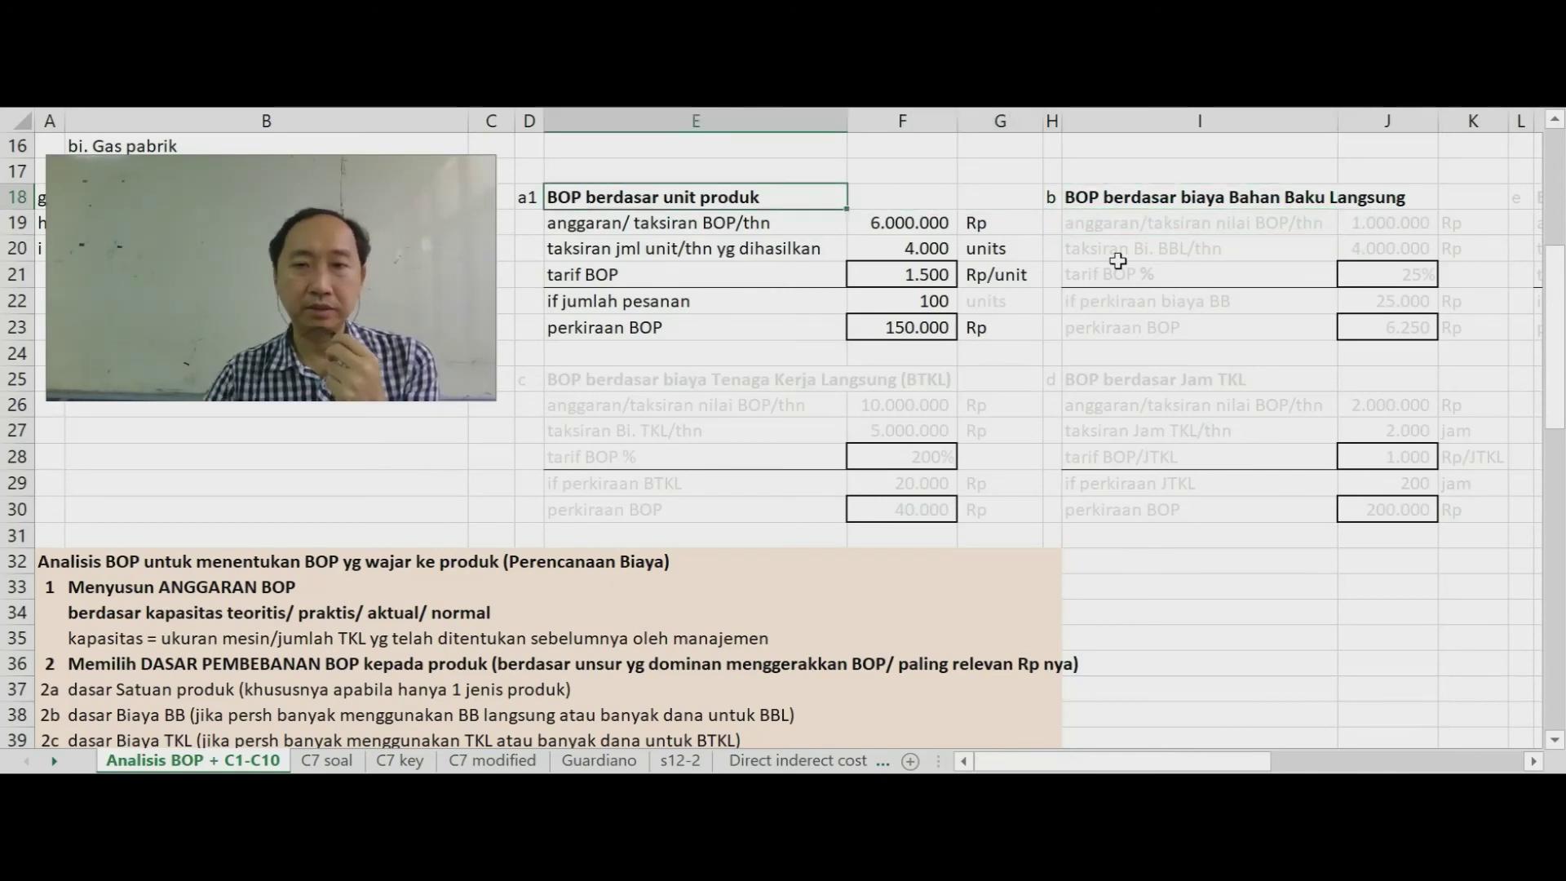
key(Left)
key(Left)
key(Left)
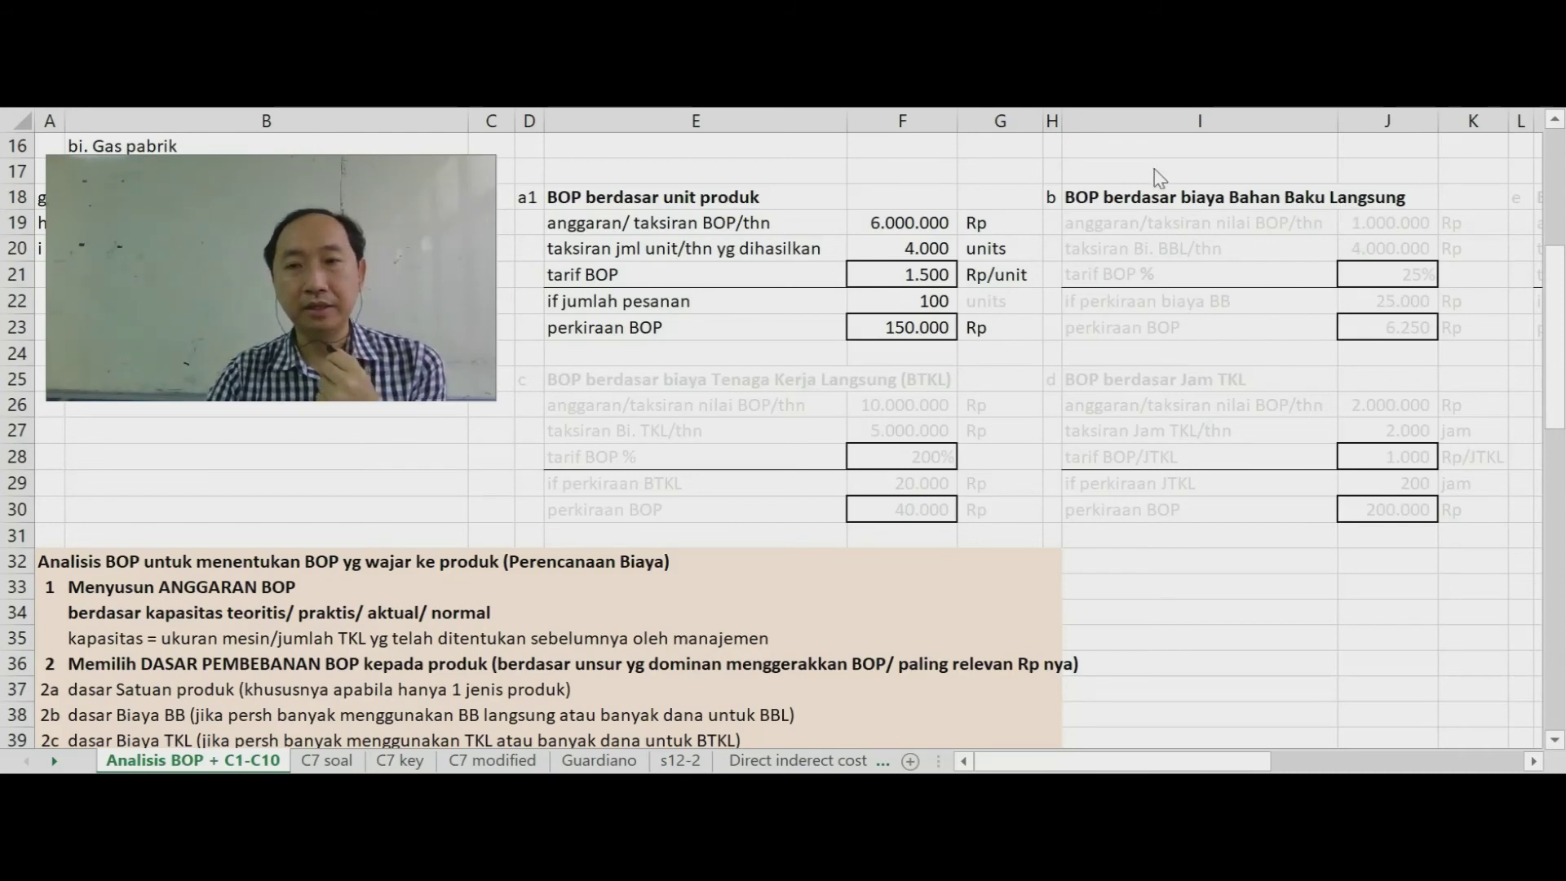
Turn the "anggaran/taksiran nilai BOP/thn" row of the Bahan Baku Langsung table black, covering I19 to K19.
click(1136, 197)
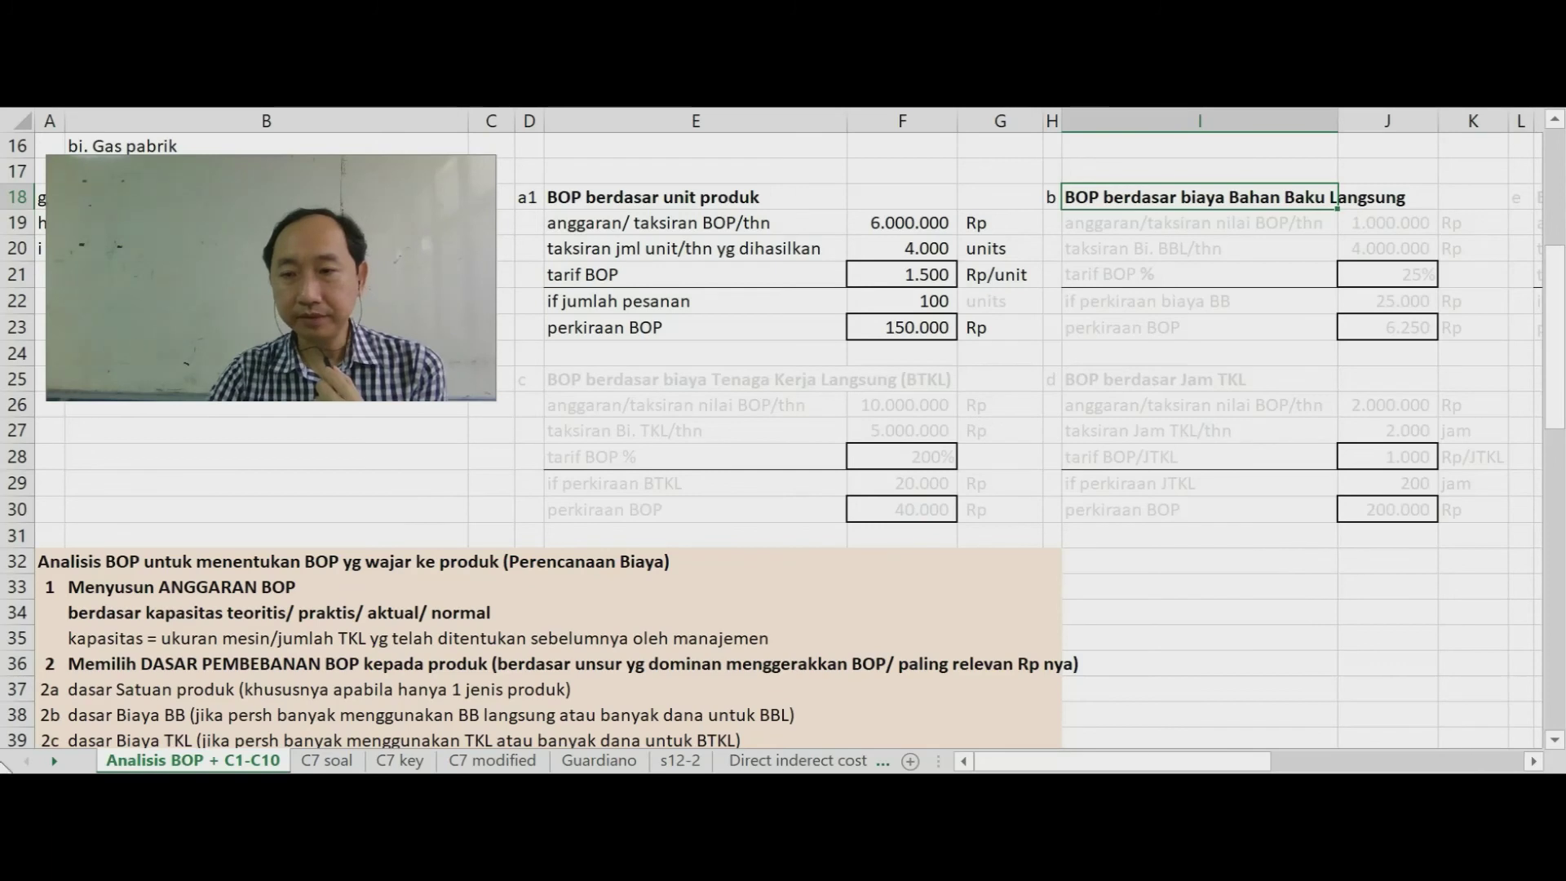
click(1556, 738)
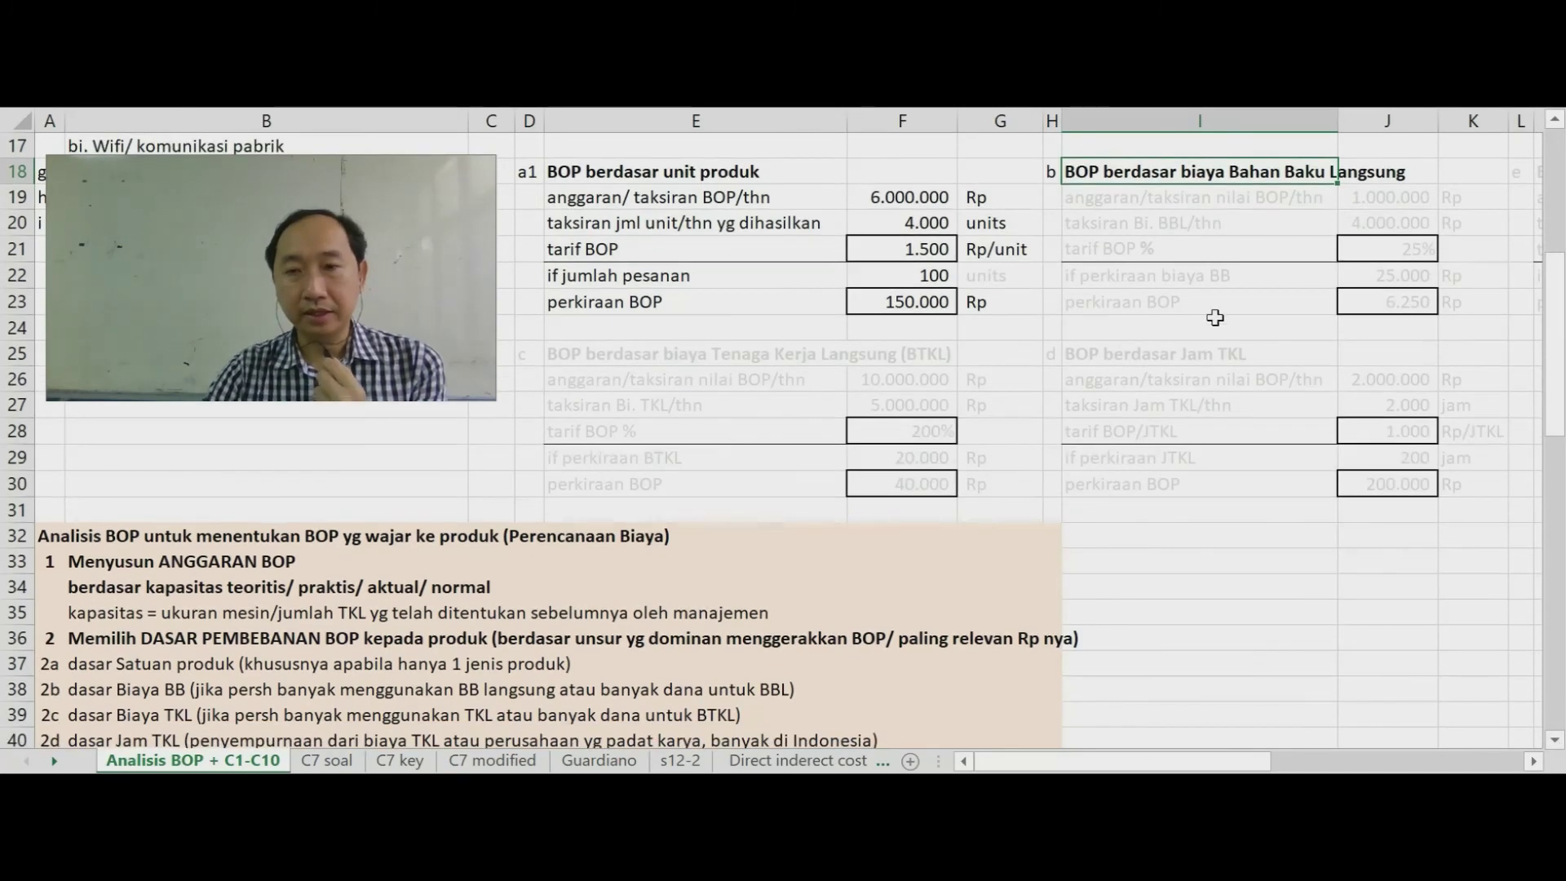
click(1118, 200)
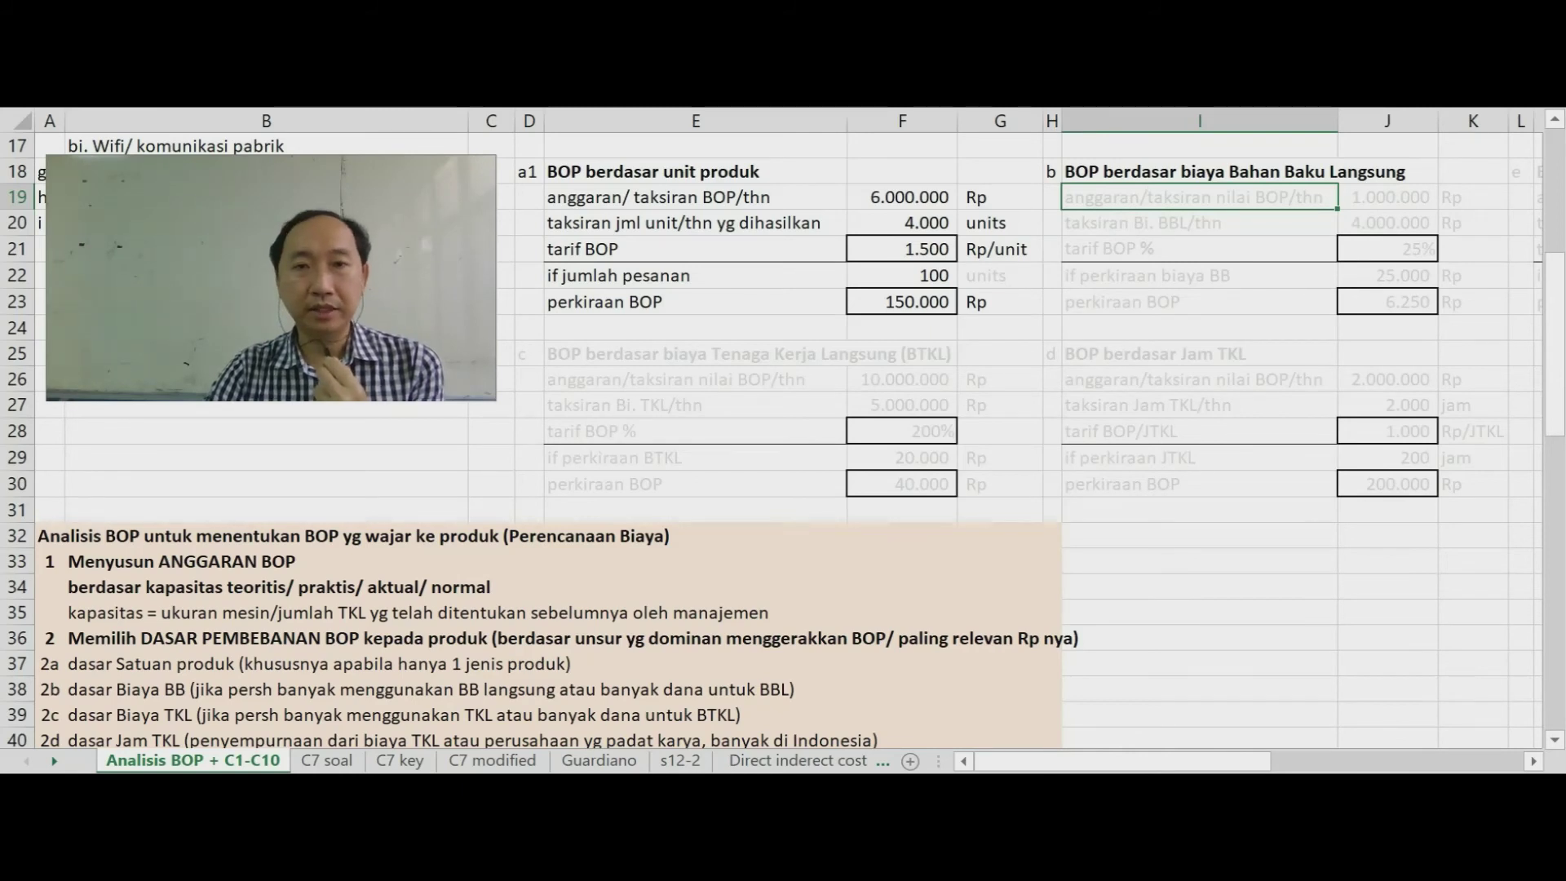
click(1408, 200)
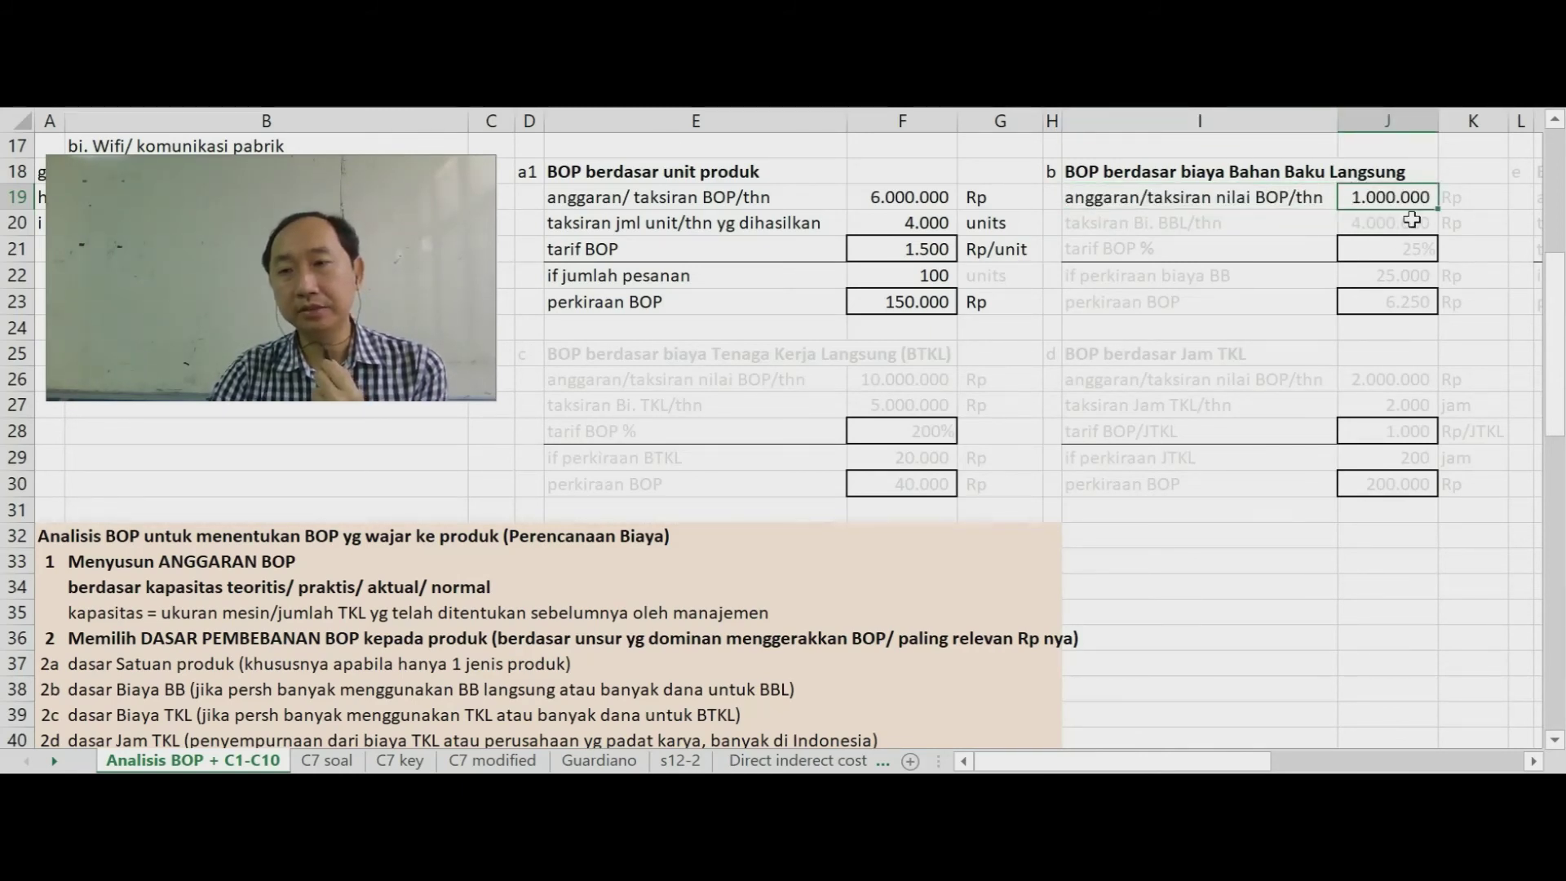
click(1455, 202)
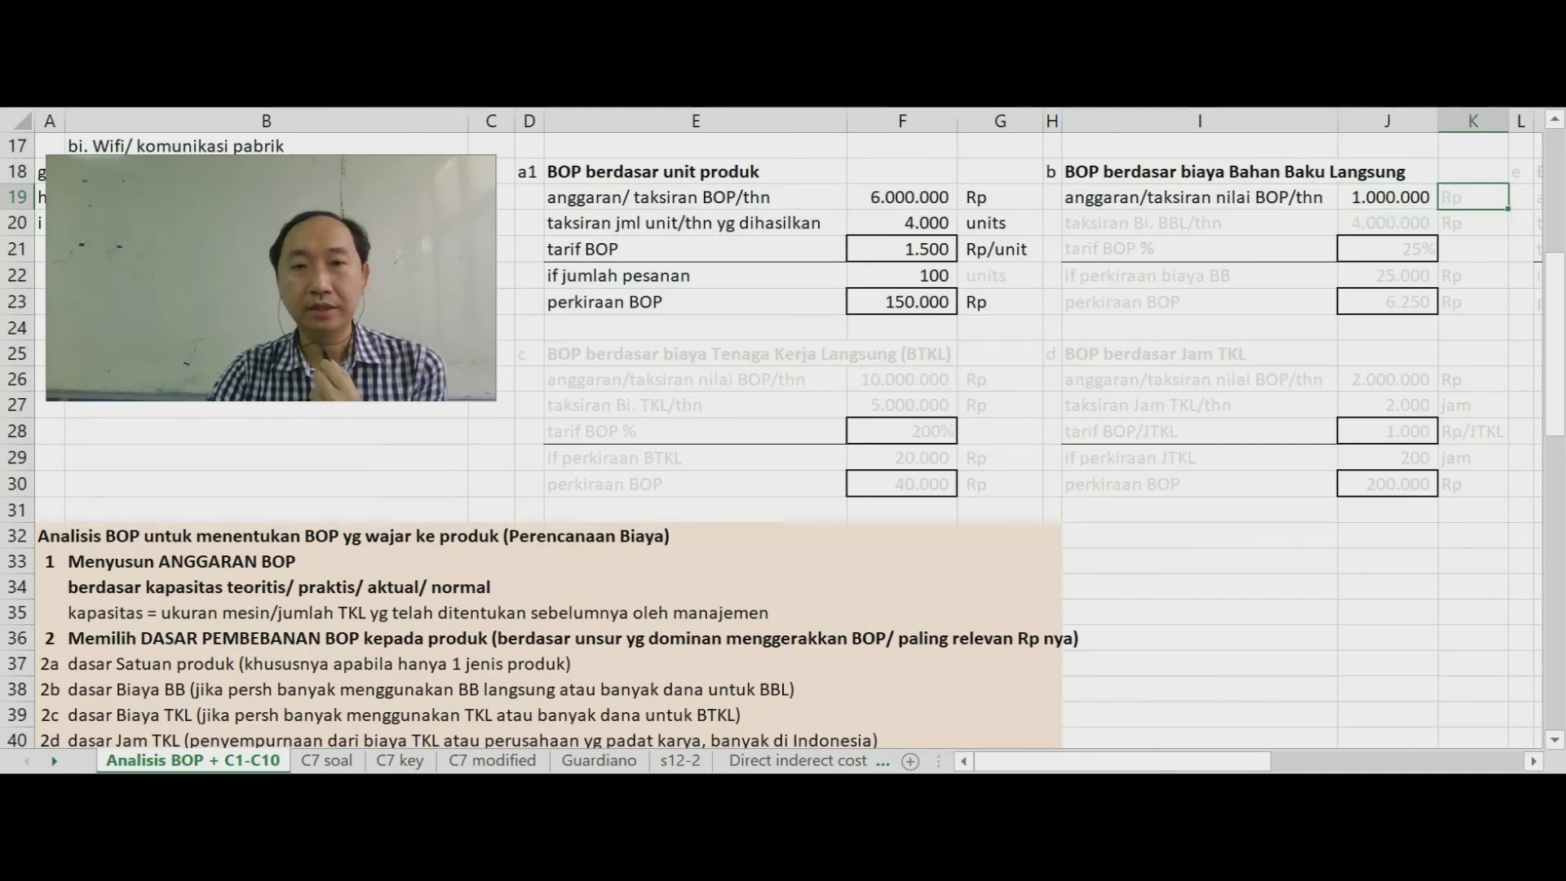
key(F4)
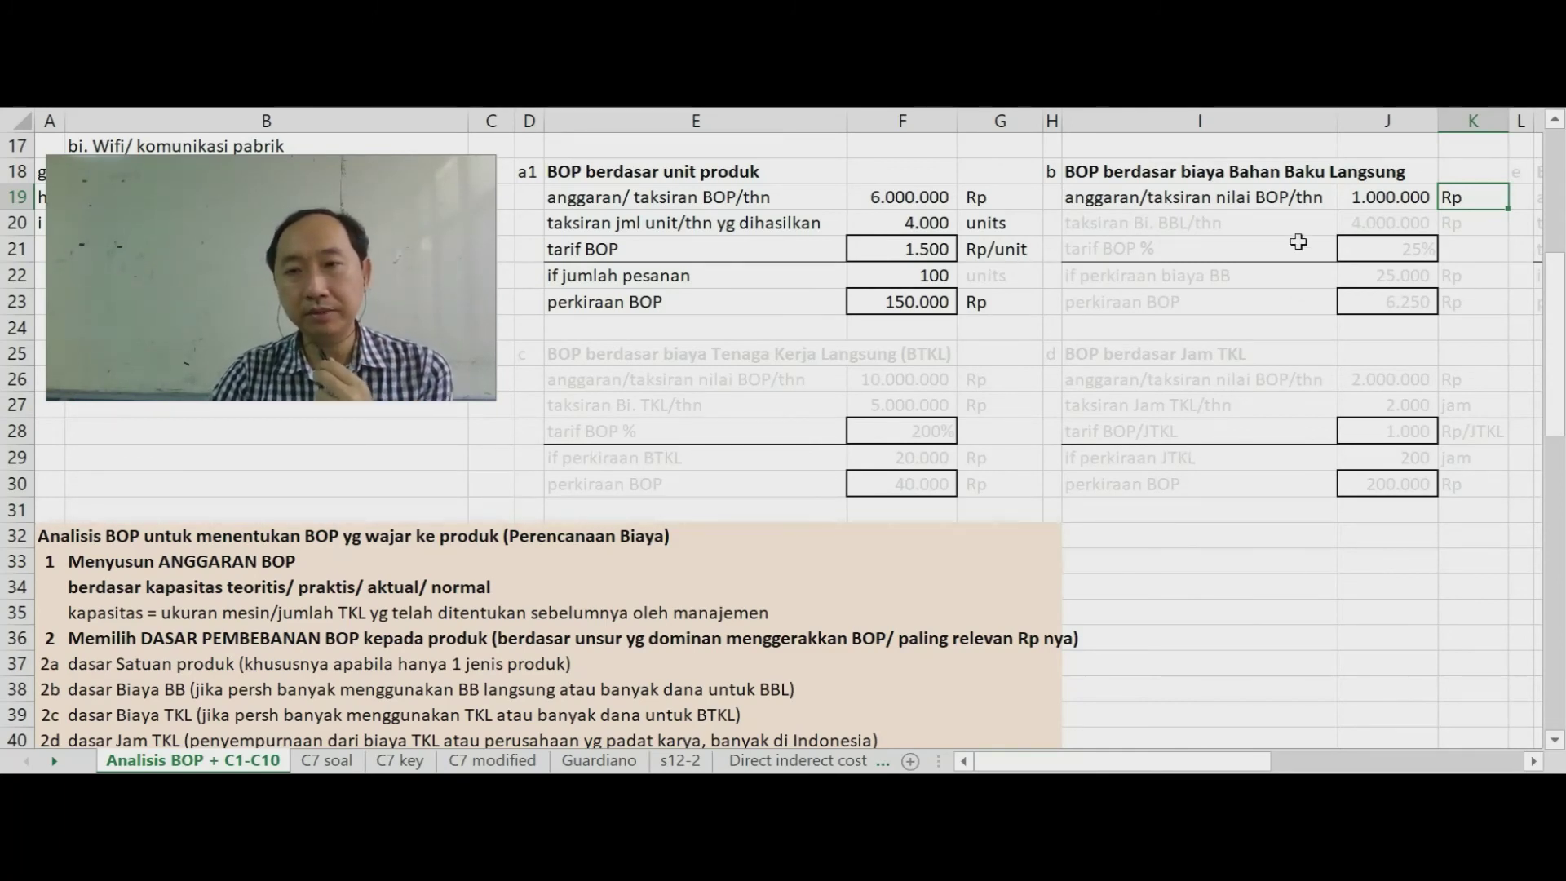
Turn the "taksiran Bi. BBL/thn" row black, covering the label, amount and Rp unit in I20 to K20.
click(1217, 228)
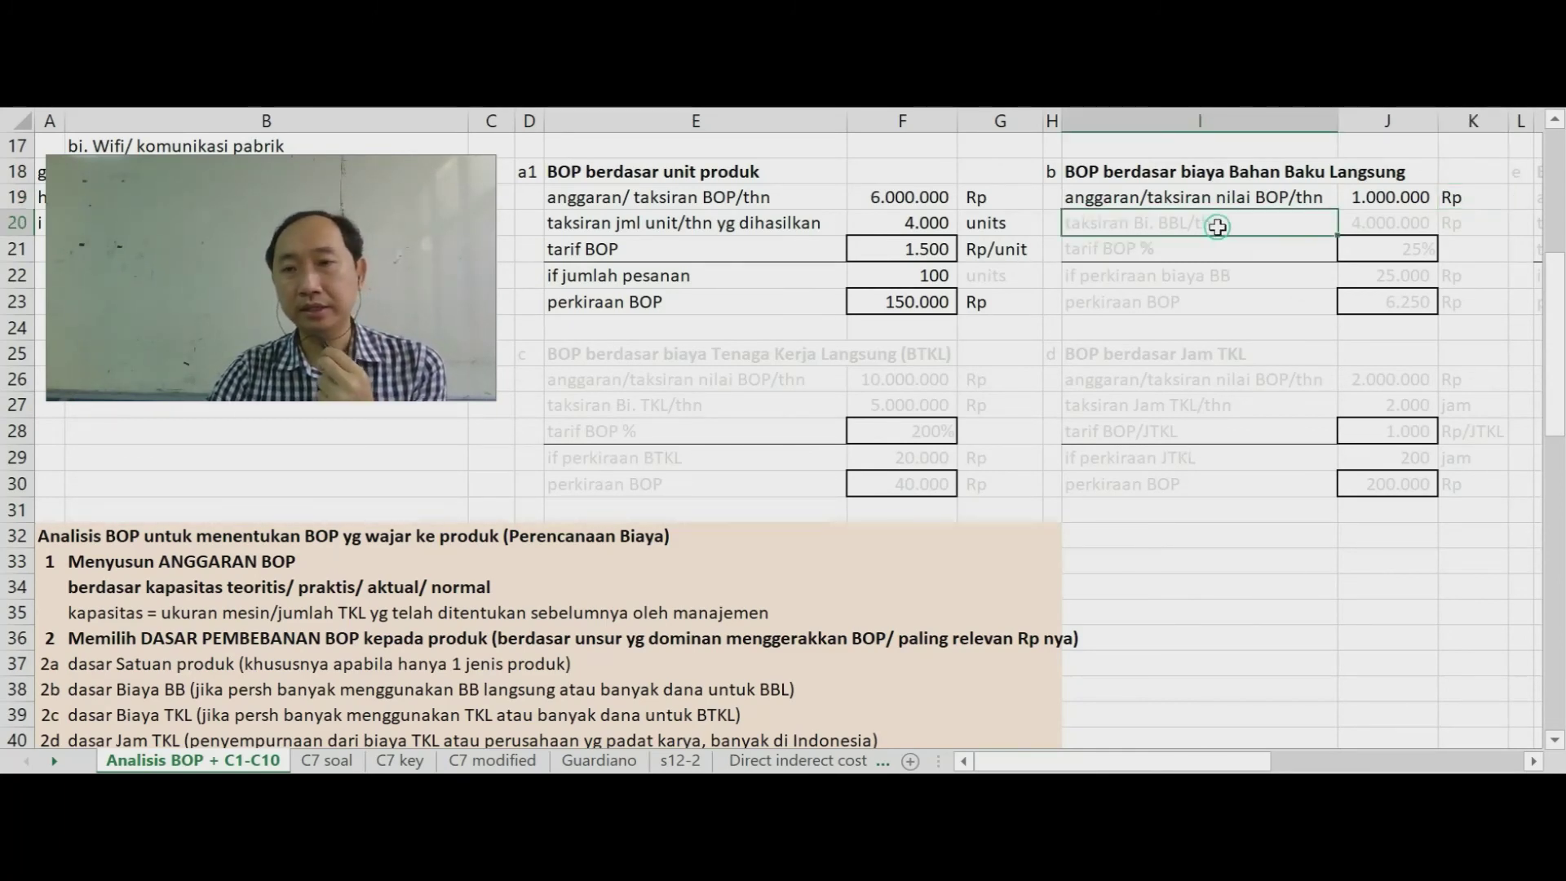
key(F4)
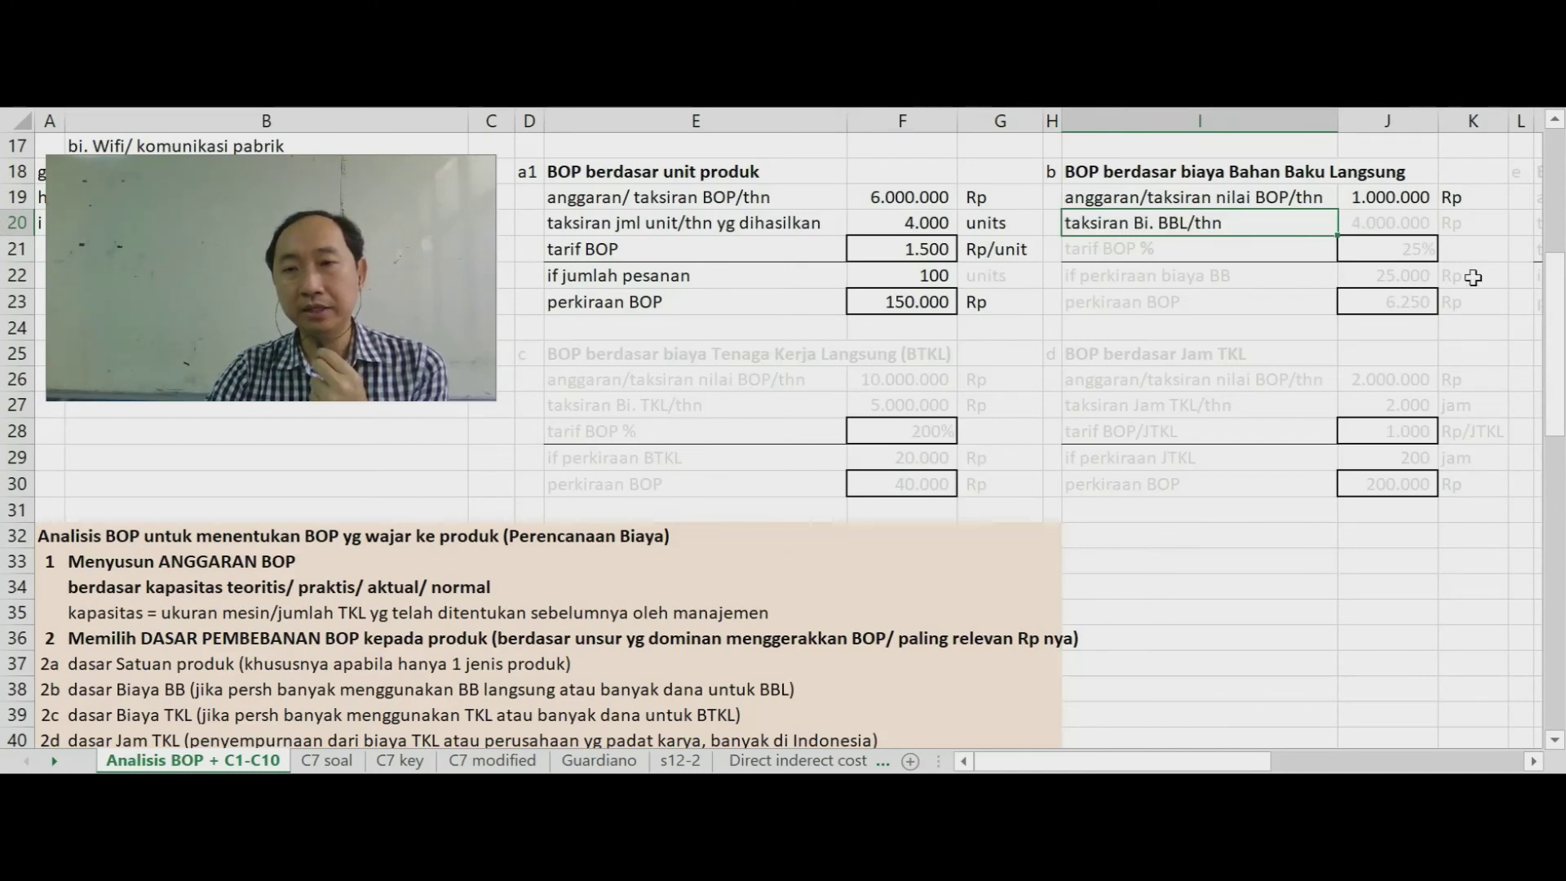
click(1384, 226)
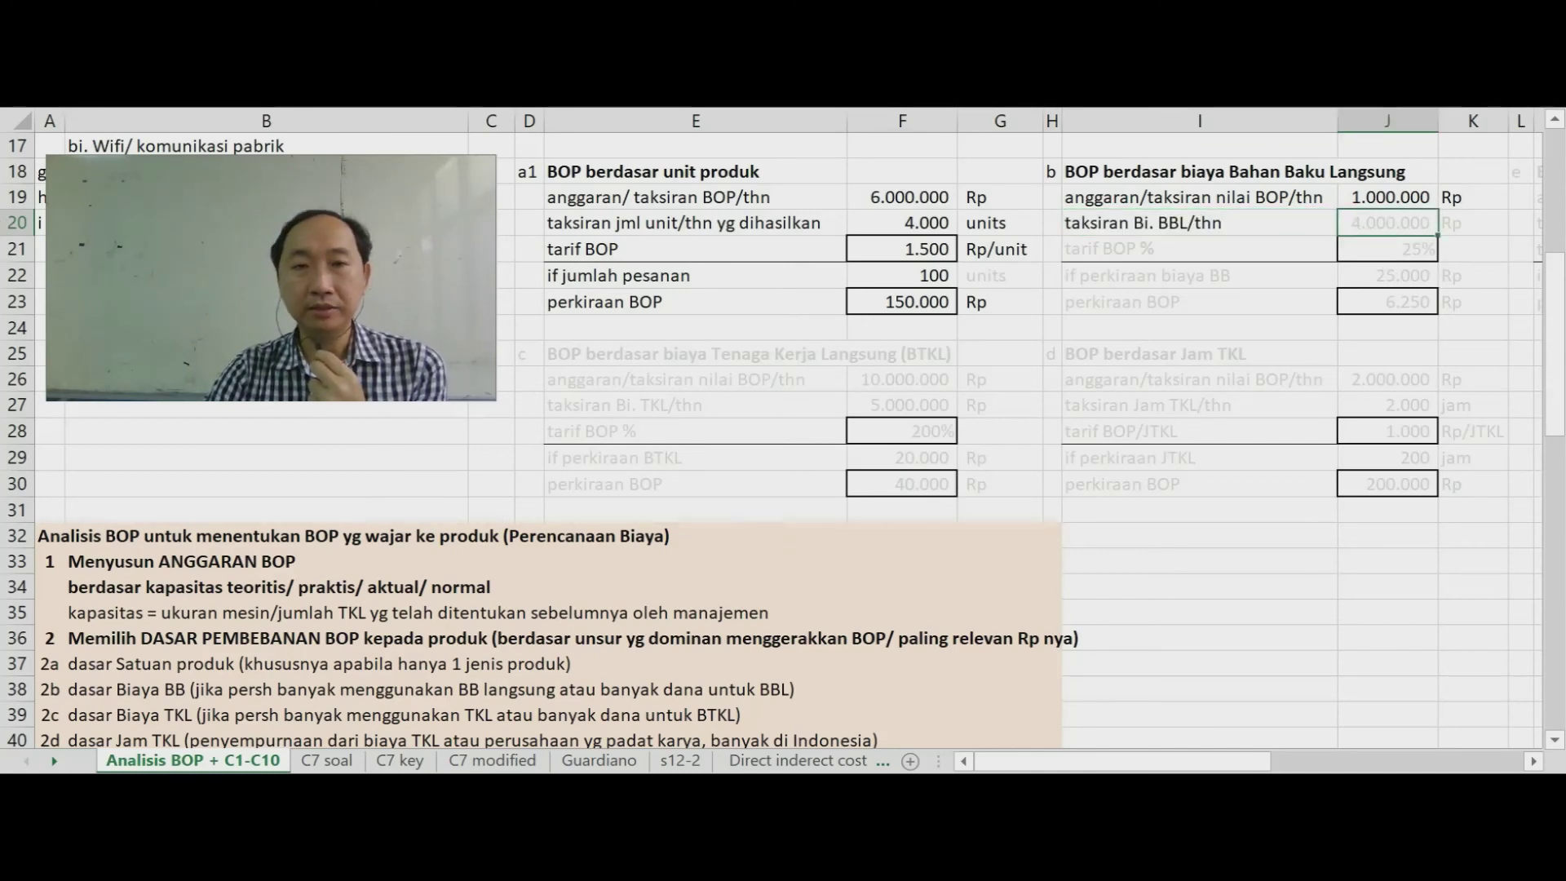
key(F4)
click(1456, 225)
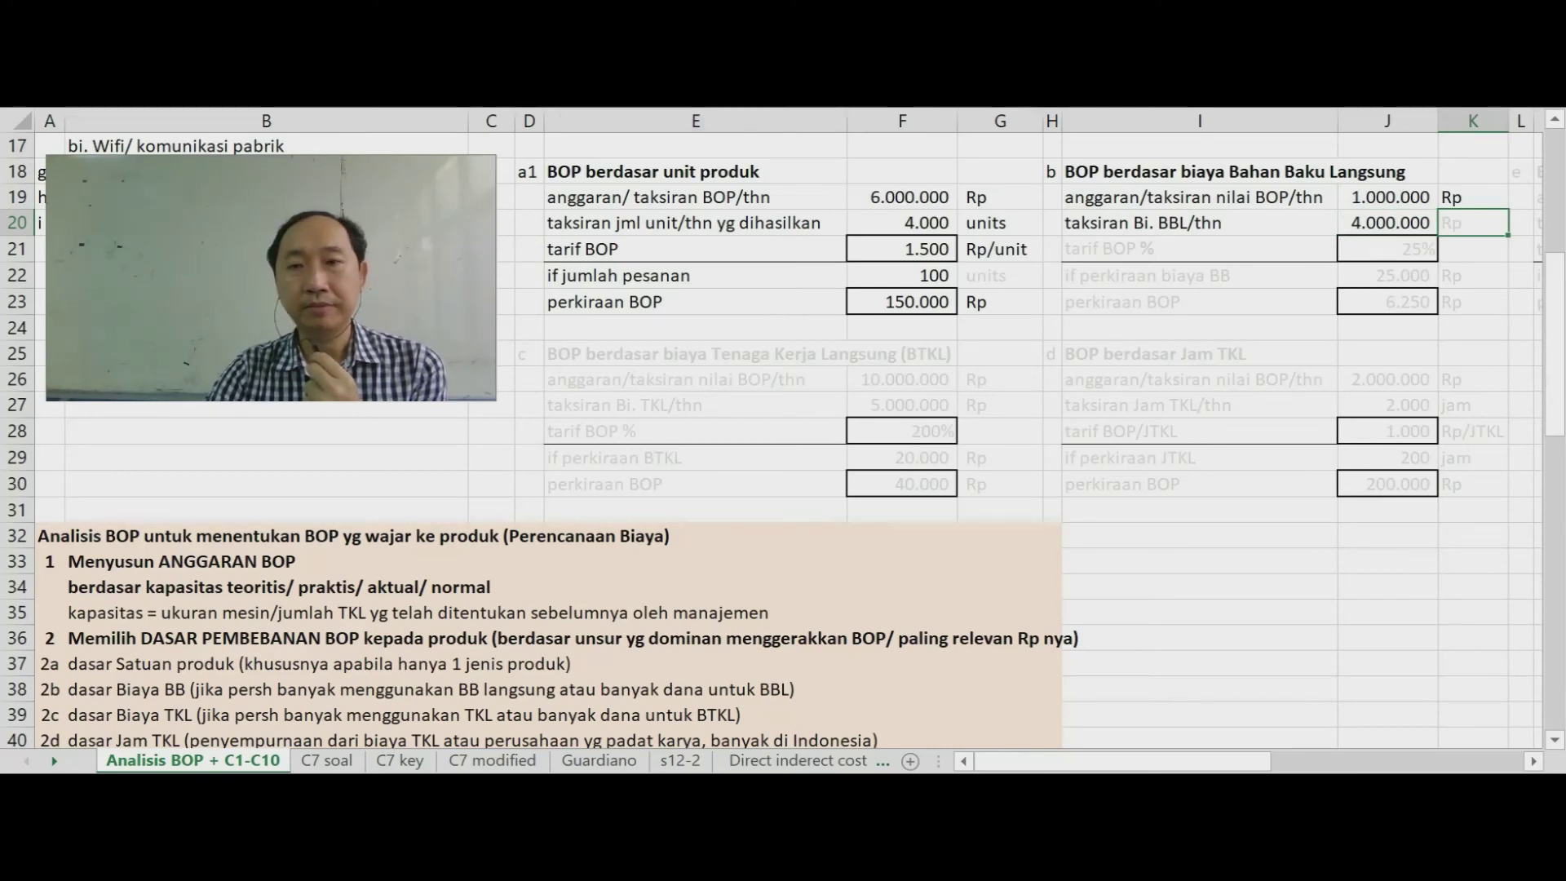
key(F4)
Turn the "tarif BOP %" label in I21 and its percentage rate in J21 black.
click(1179, 249)
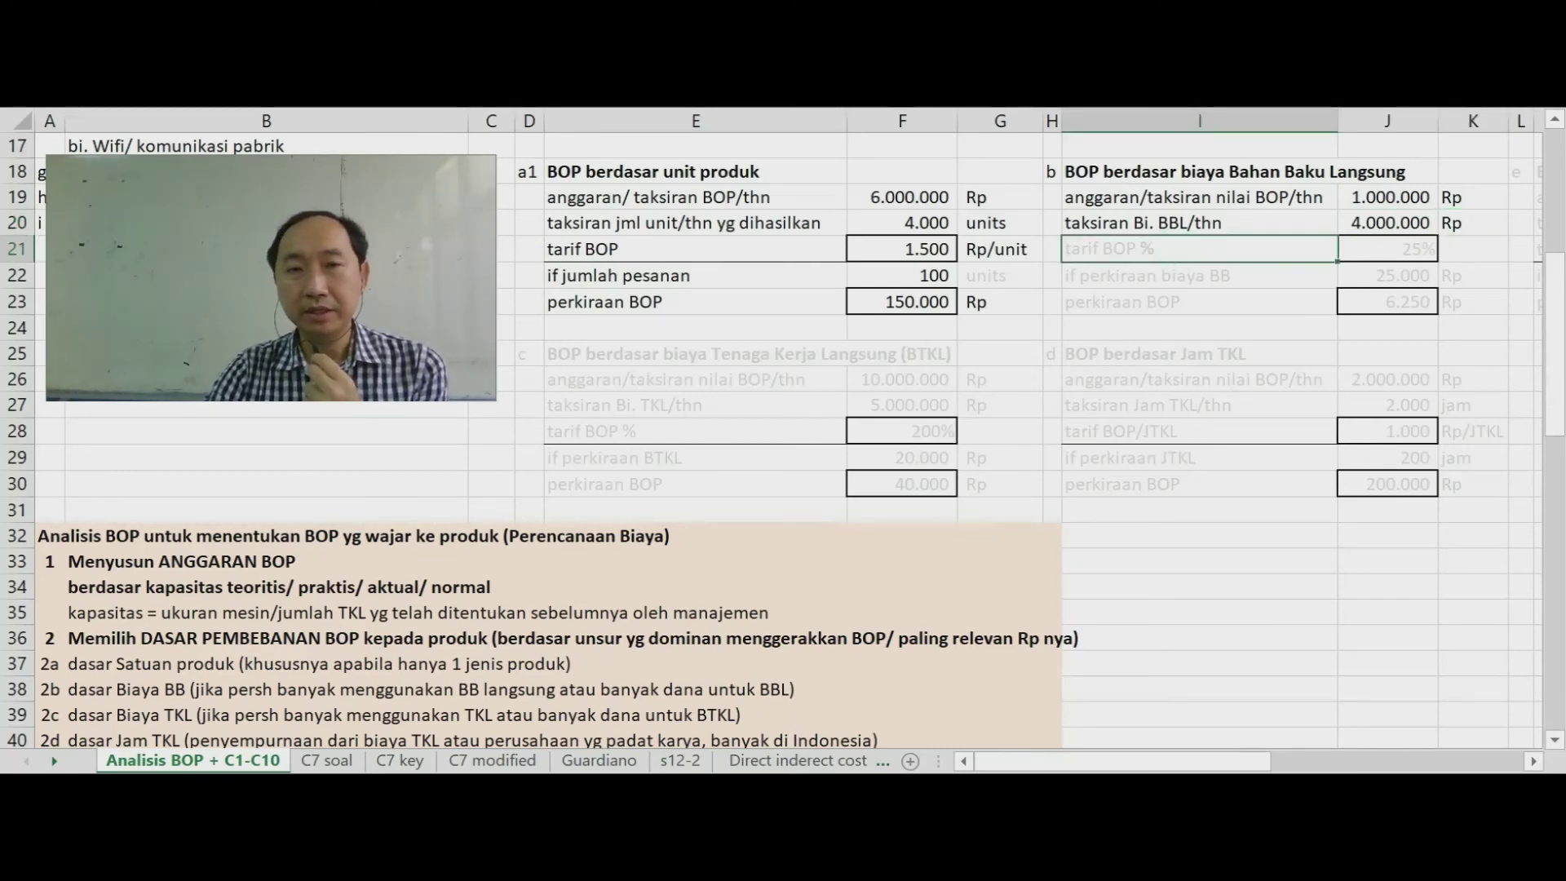
key(F4)
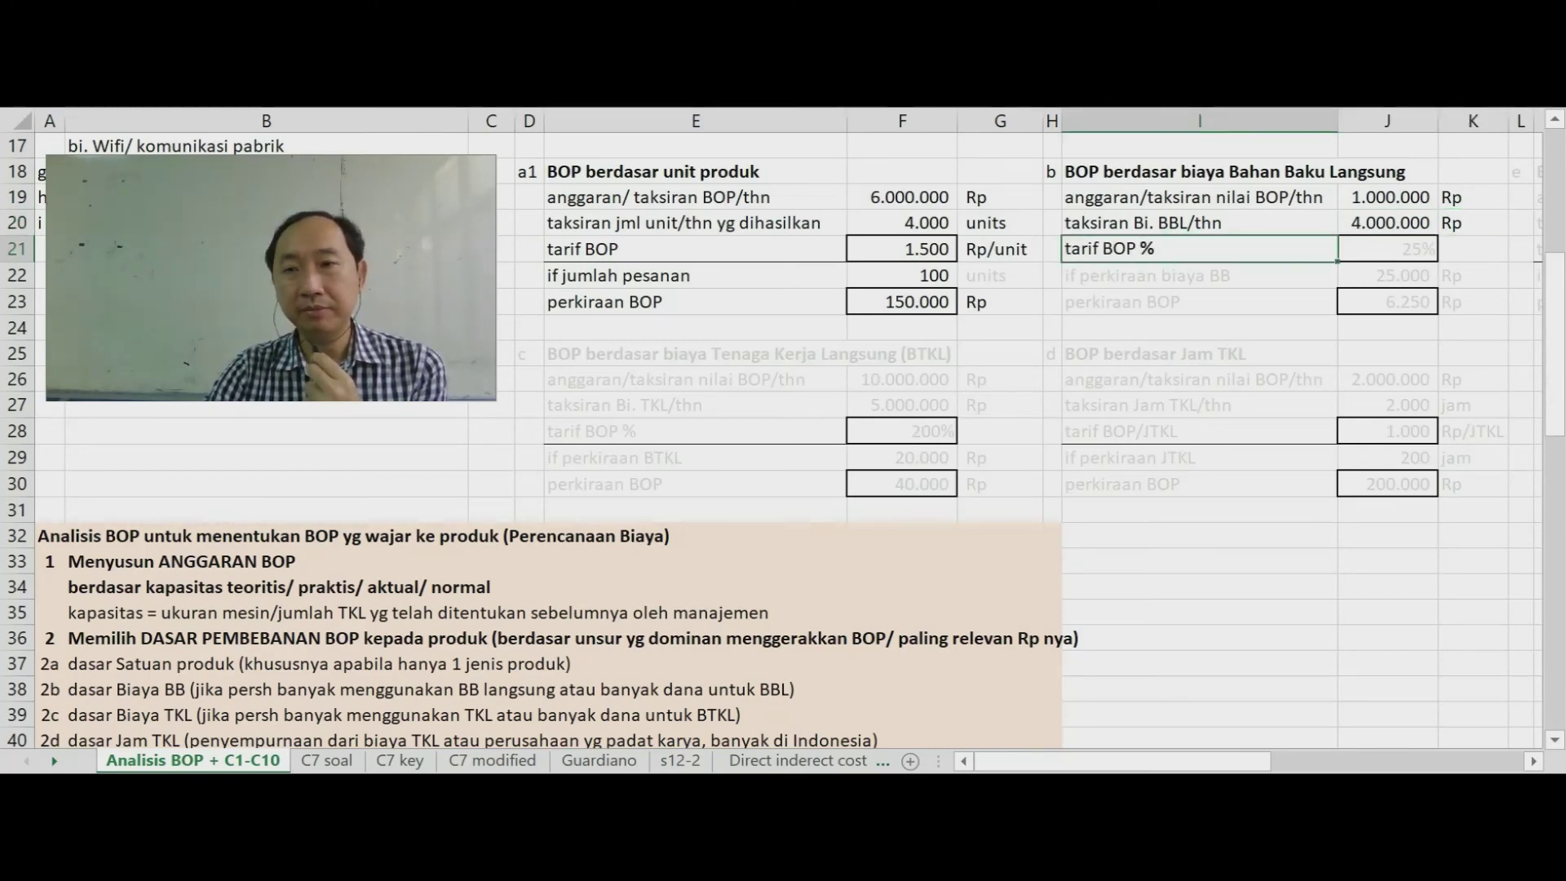
click(1394, 255)
key(F4)
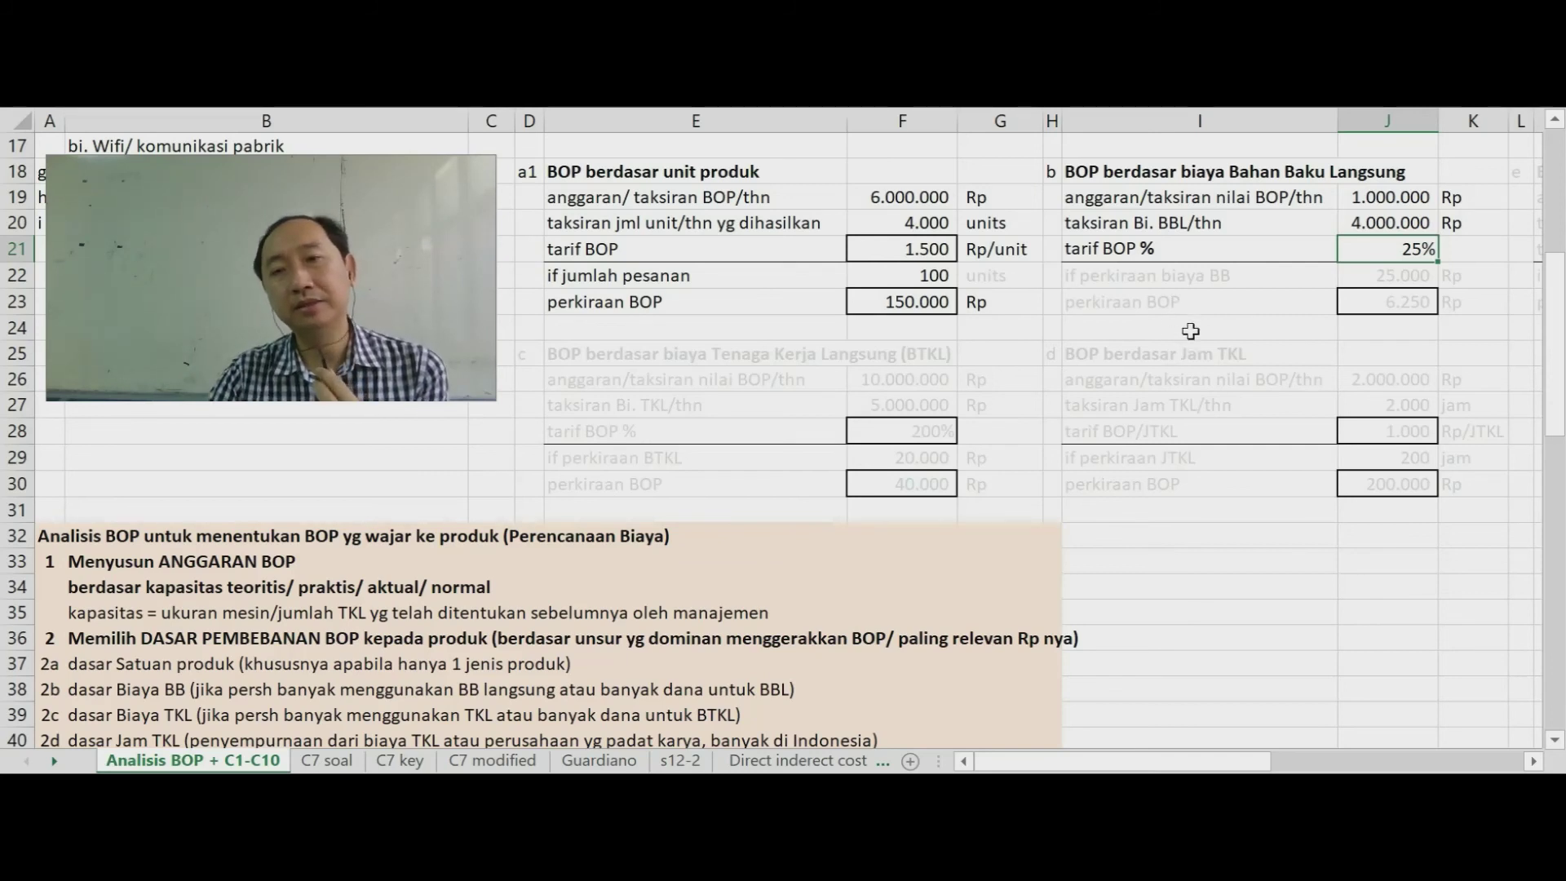
Change the label in I22 to "if perkiraan biaya BBL" and turn the whole row black, covering I22 to K22.
click(1184, 277)
key(F4)
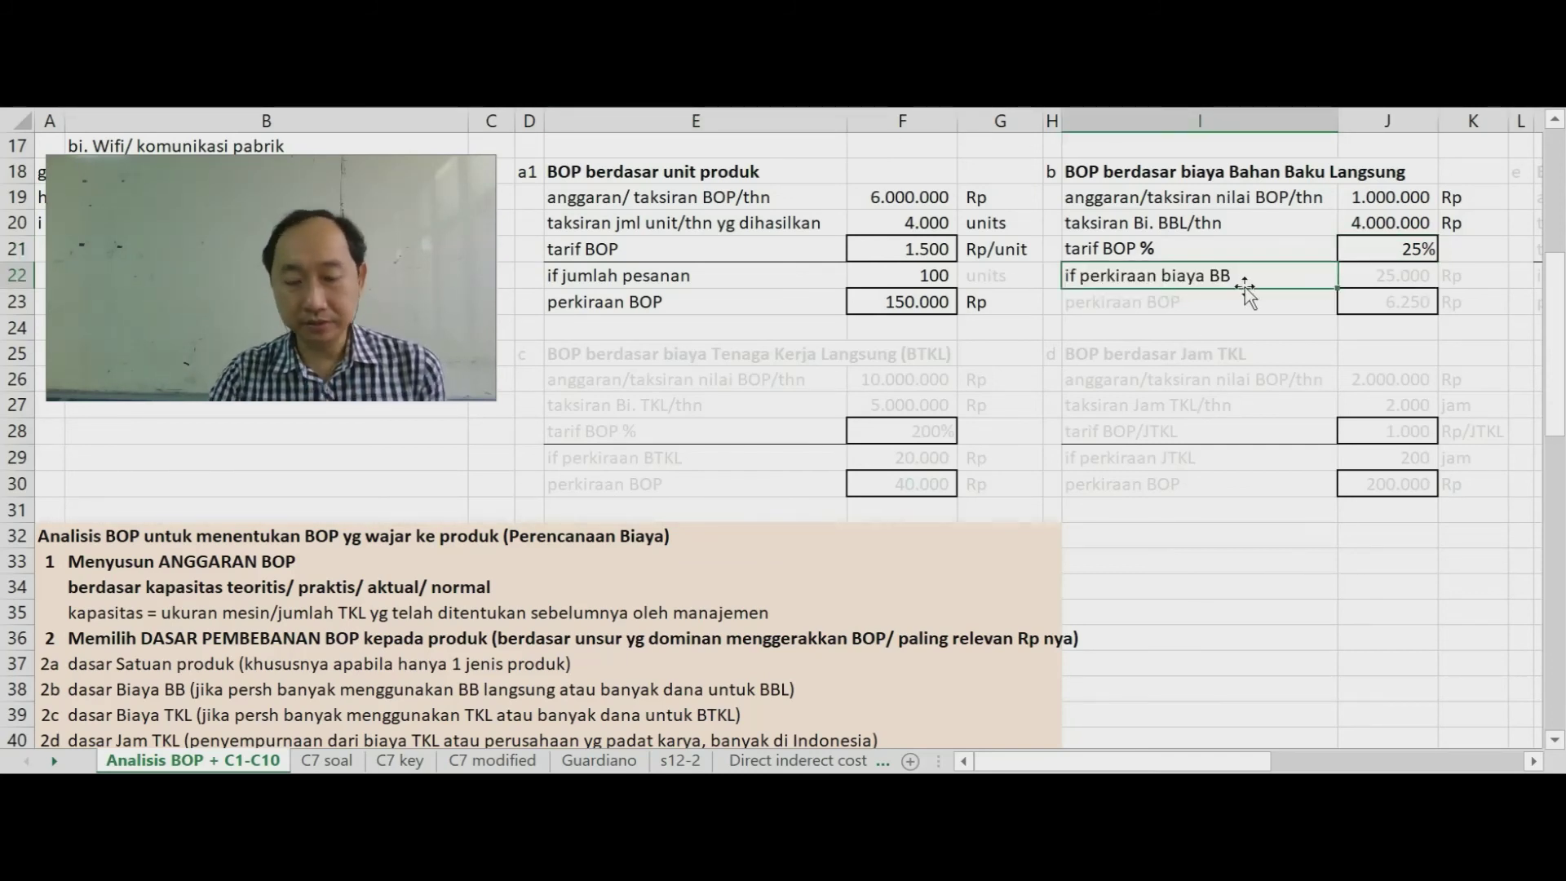
text(L)
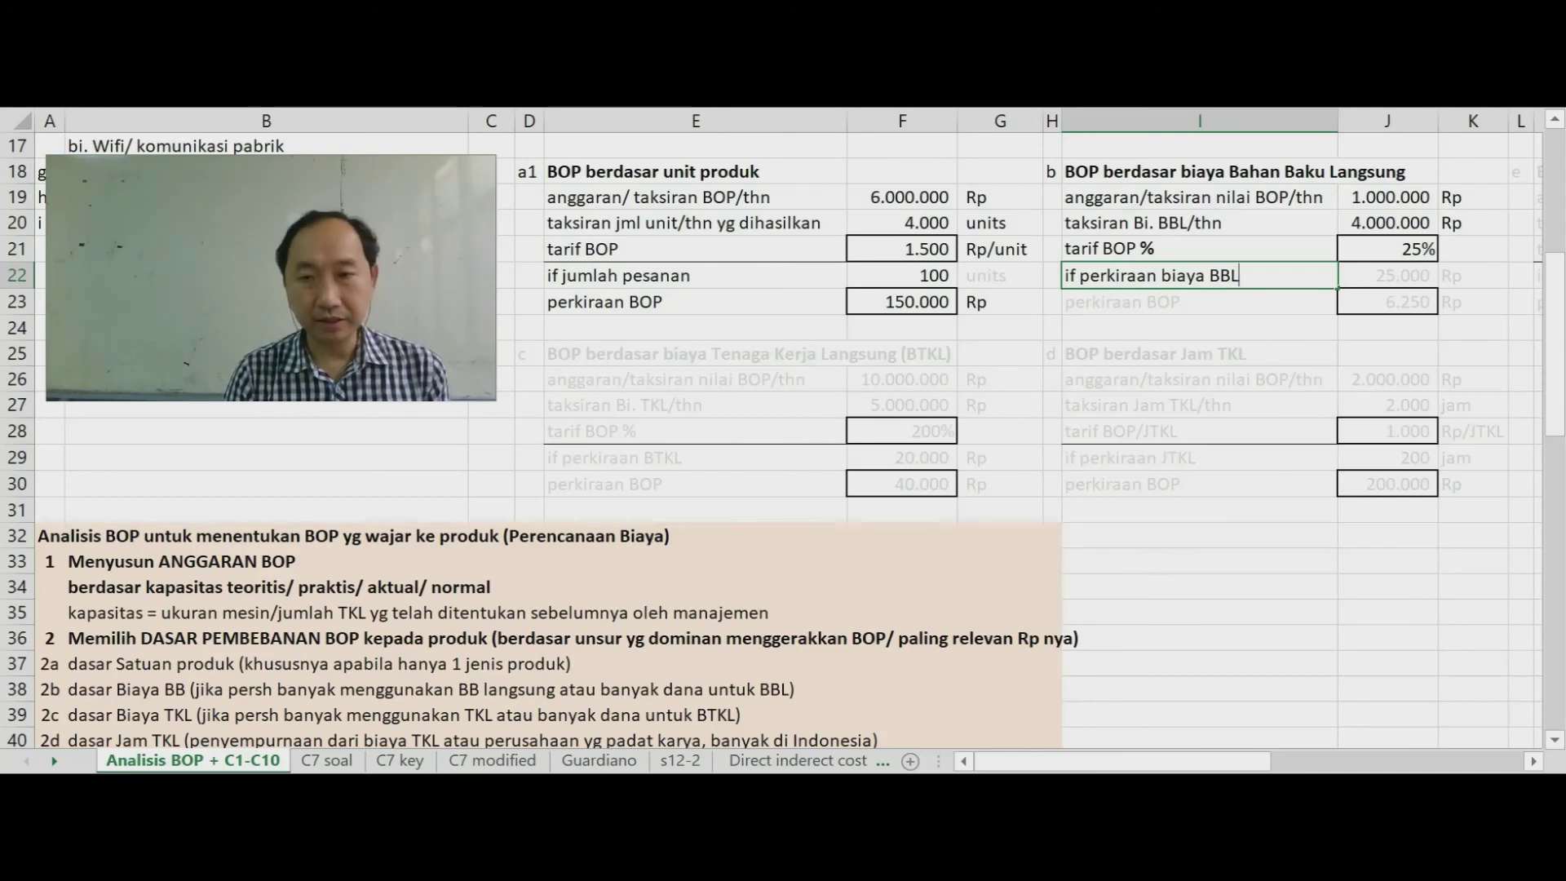
key(Return)
key(Up)
key(Right)
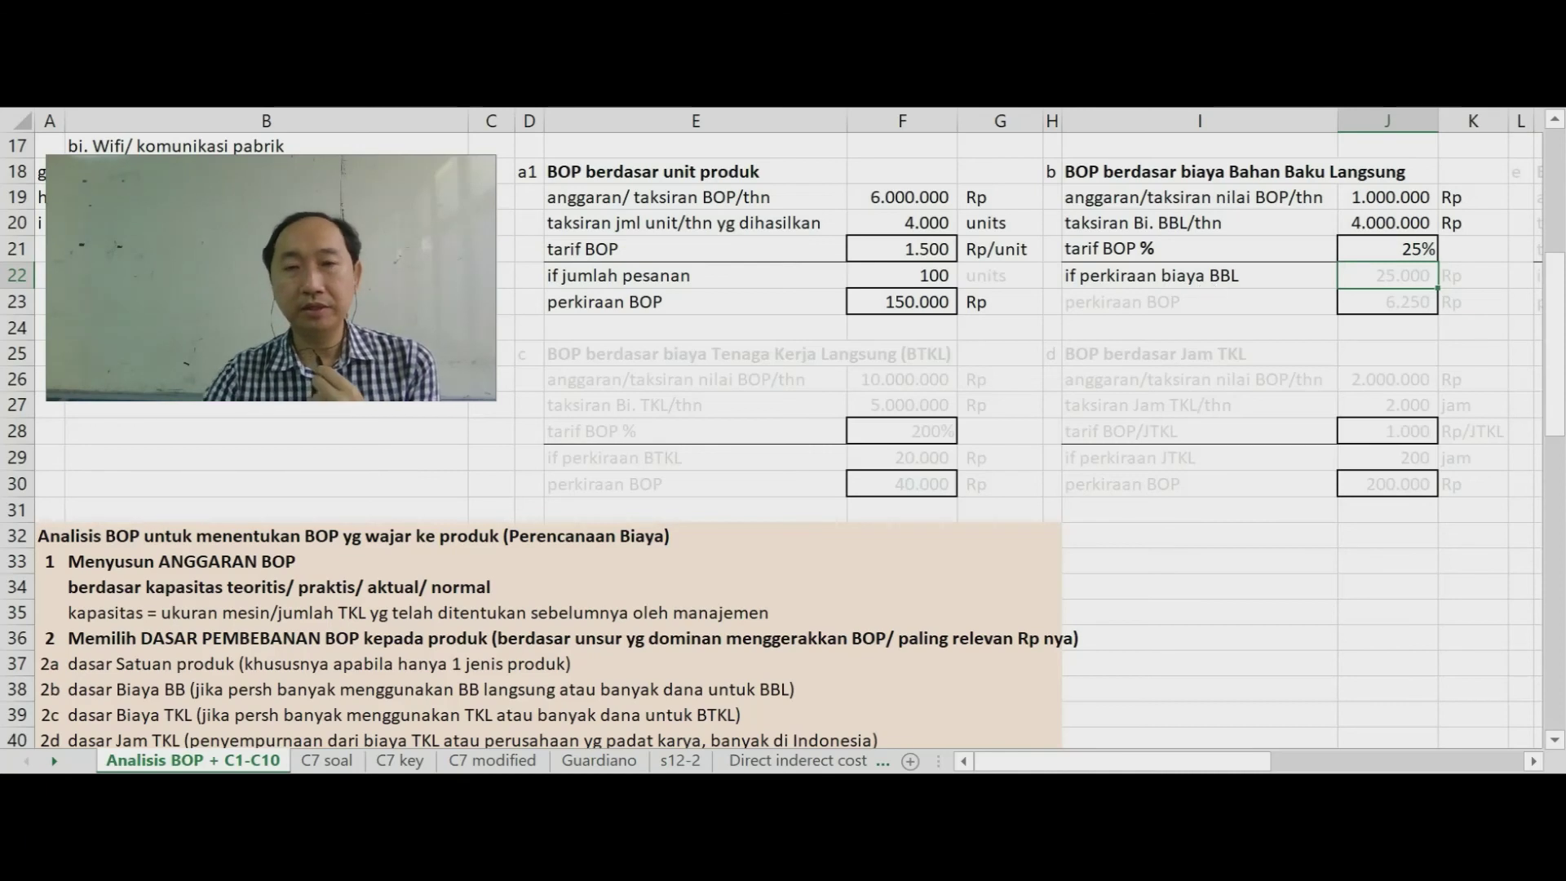
click(1458, 275)
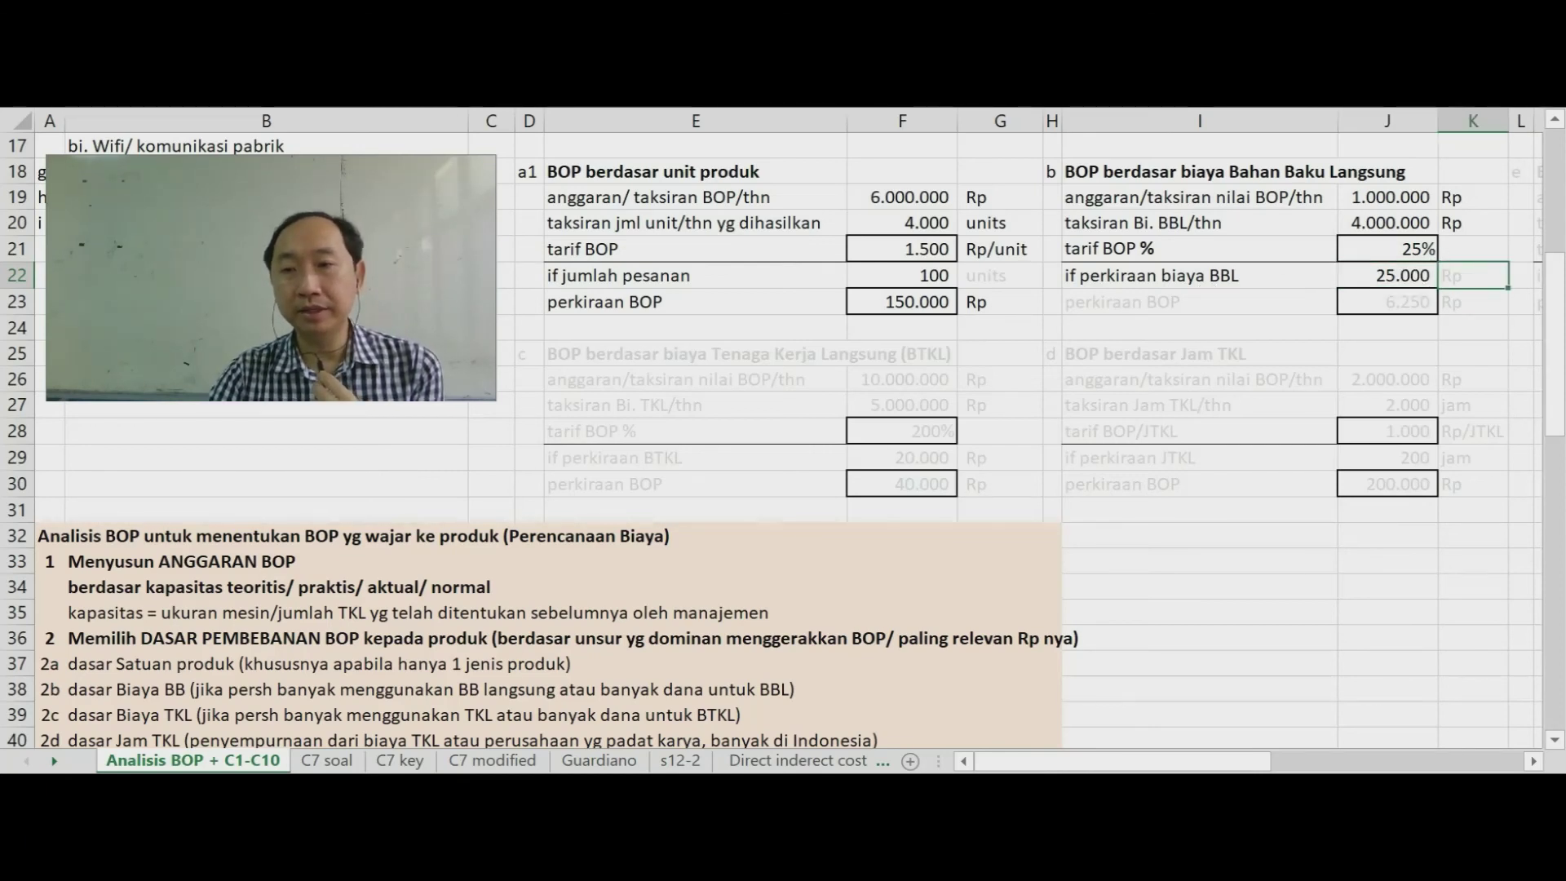
Turn the "perkiraan BOP" row of the Bahan Baku Langsung table black, covering the label, amount and Rp unit in I23 to K23.
click(1390, 305)
click(1203, 294)
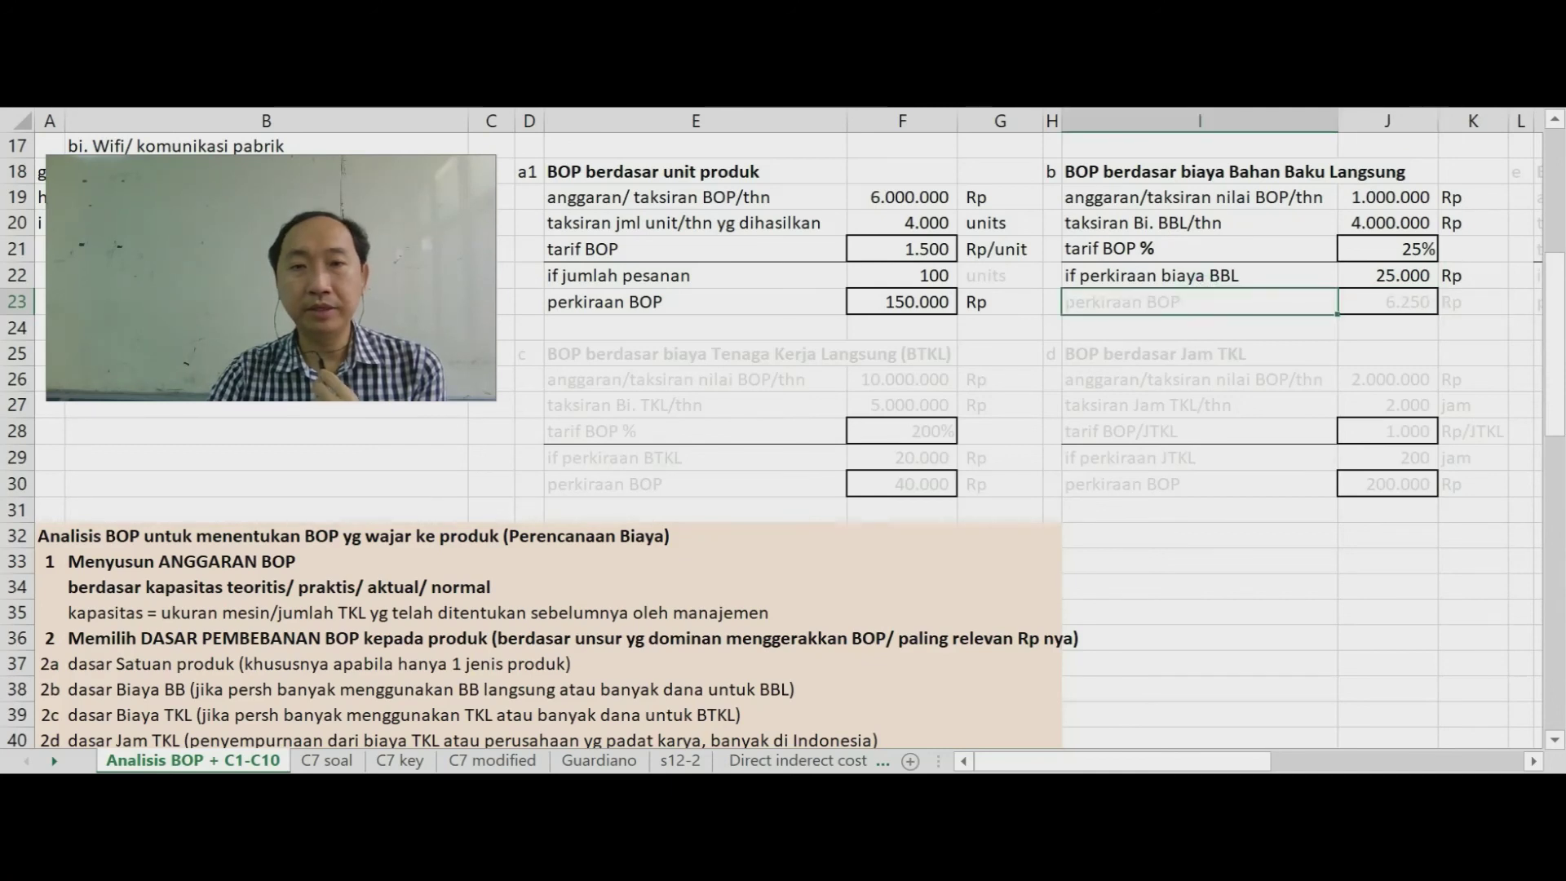
click(1390, 302)
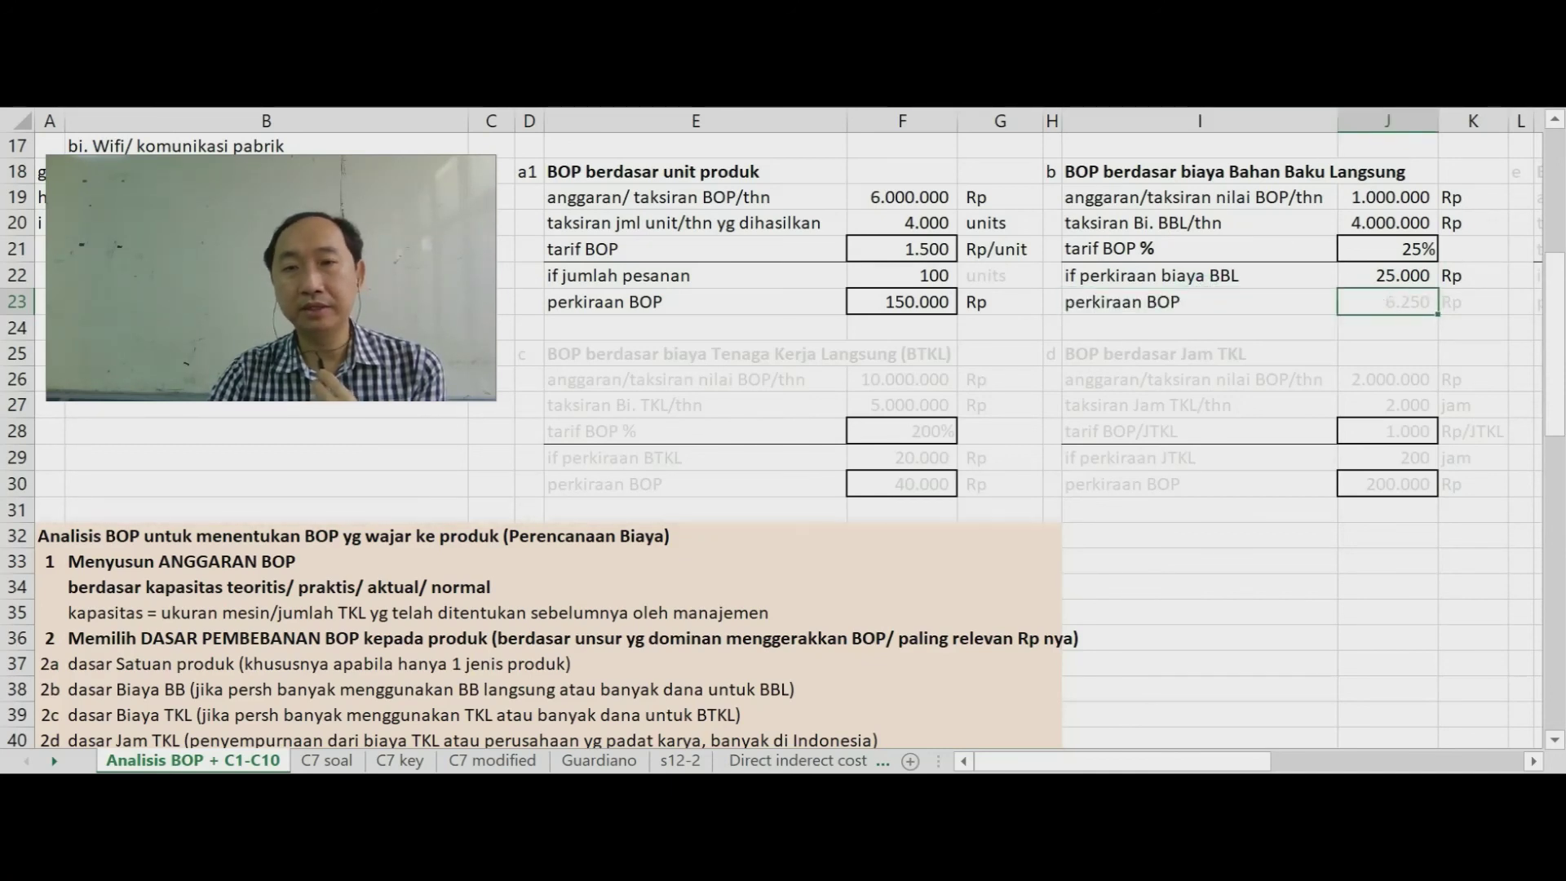
click(1461, 301)
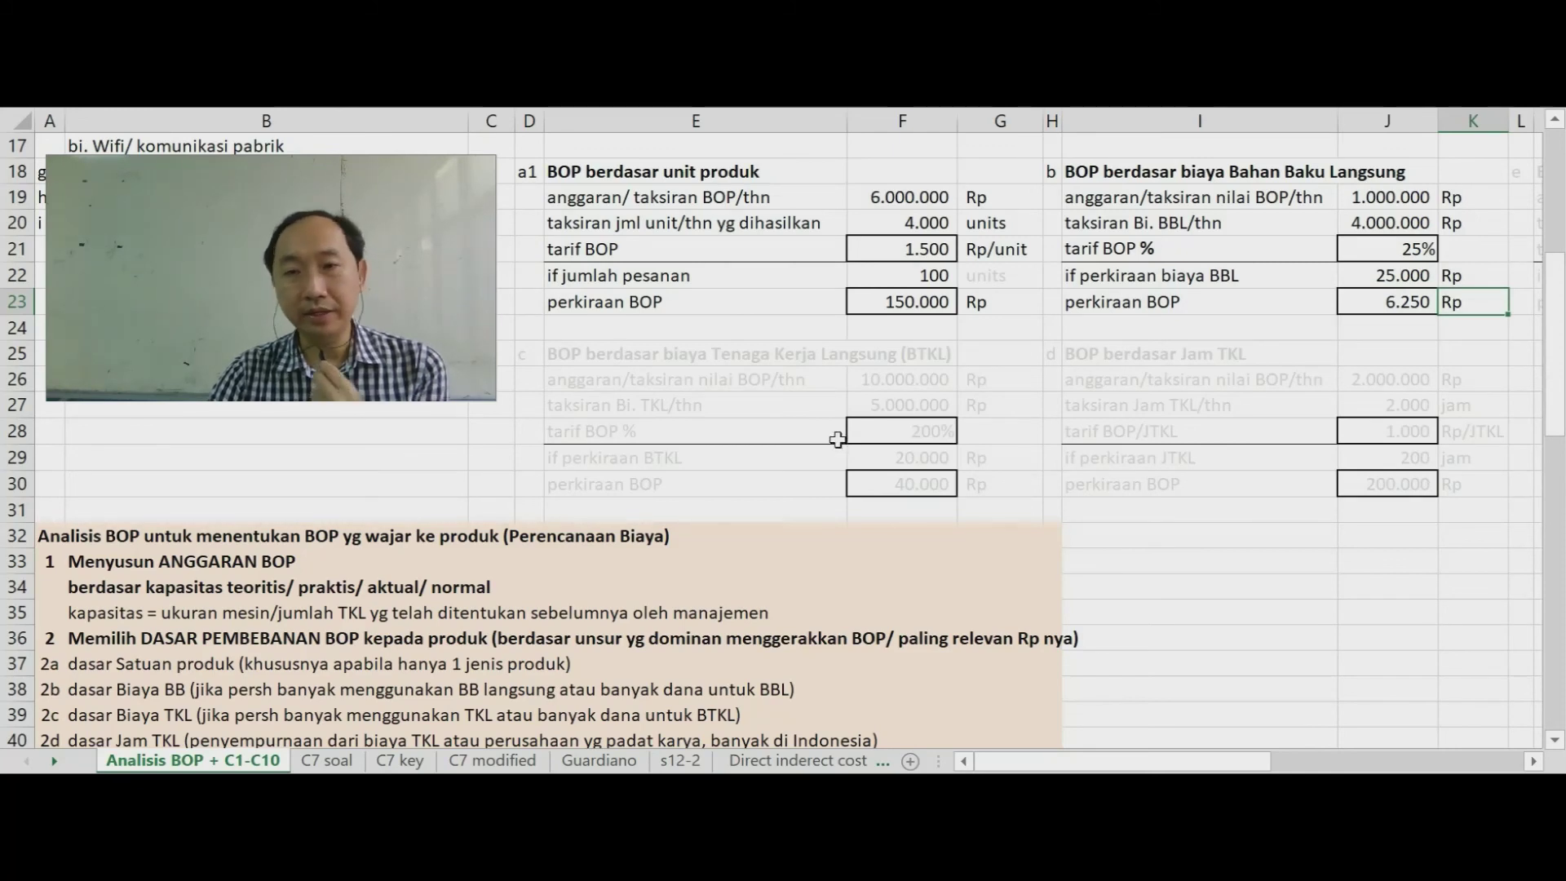
Turn the "c" label and BTKL heading in D25 and E25 black, along with the budget label and amount in E26 and F26.
click(529, 354)
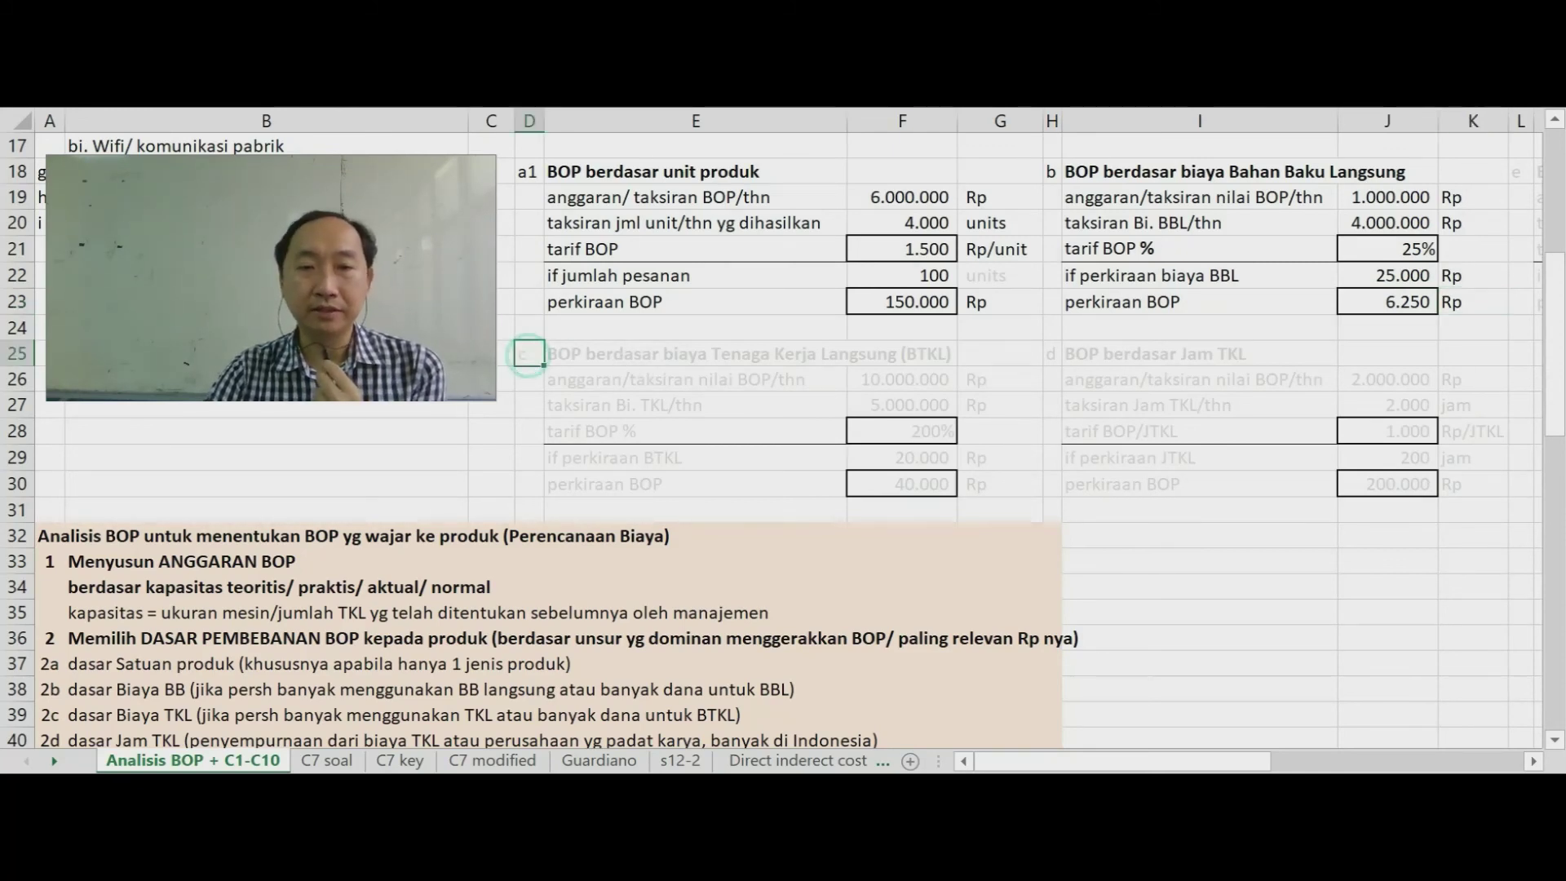
click(698, 357)
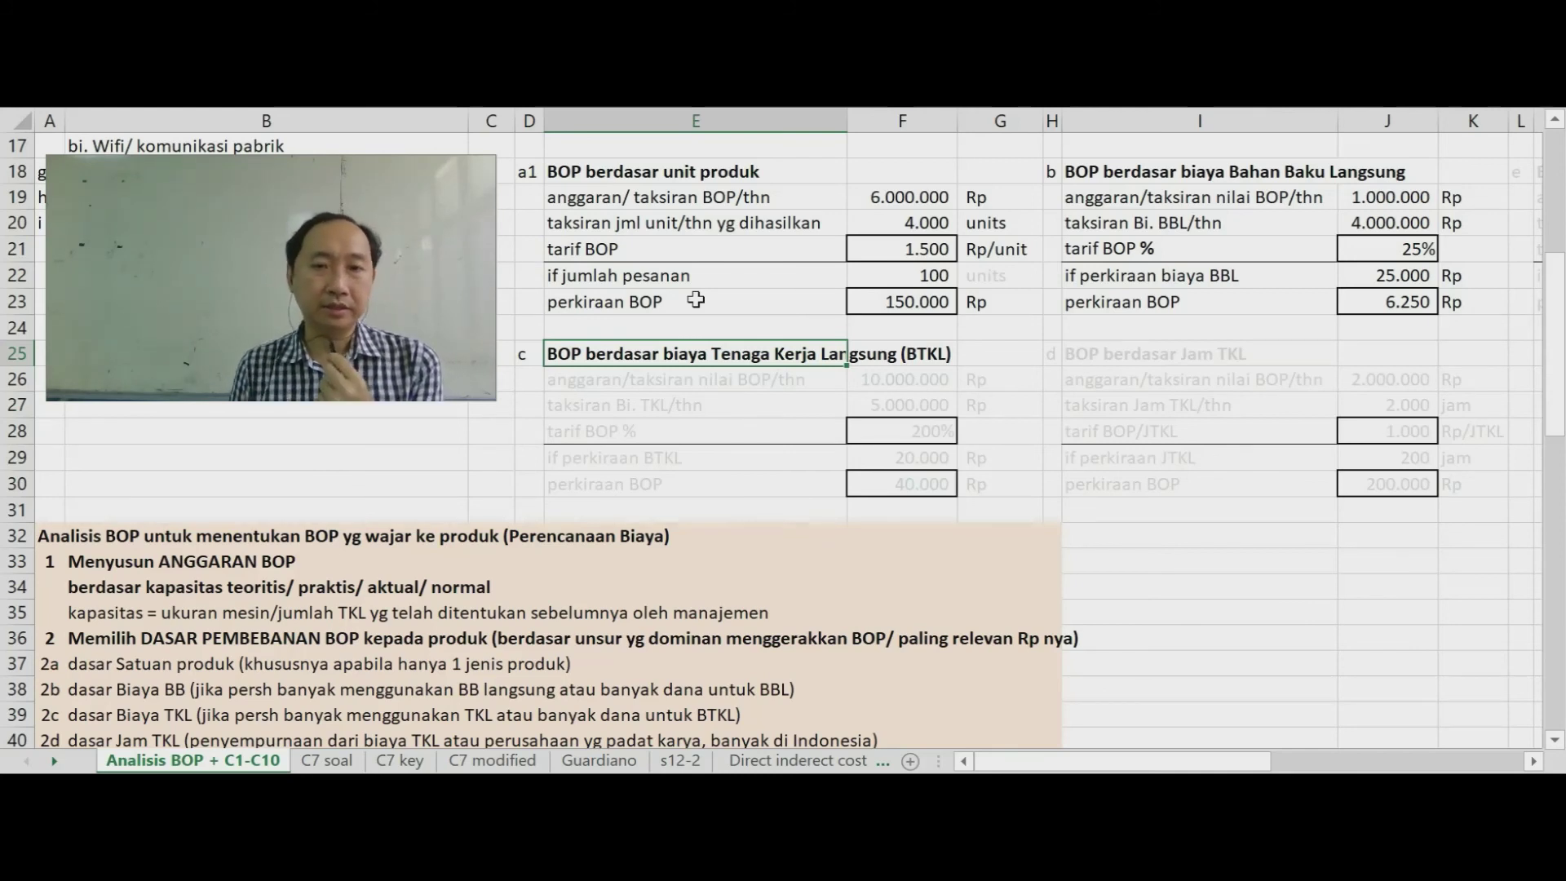
click(687, 381)
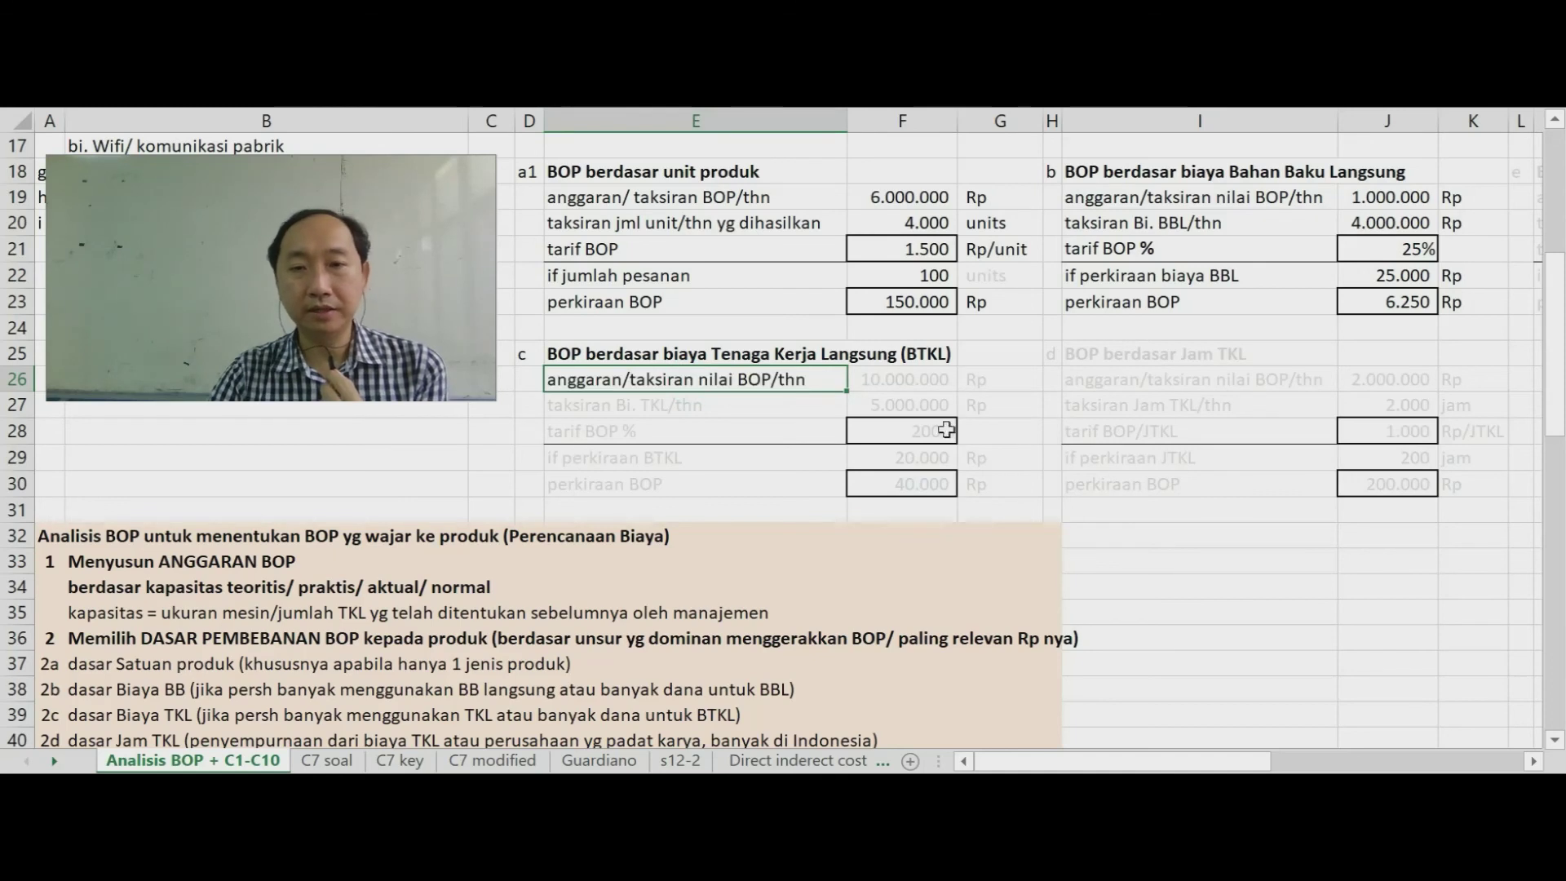
click(902, 390)
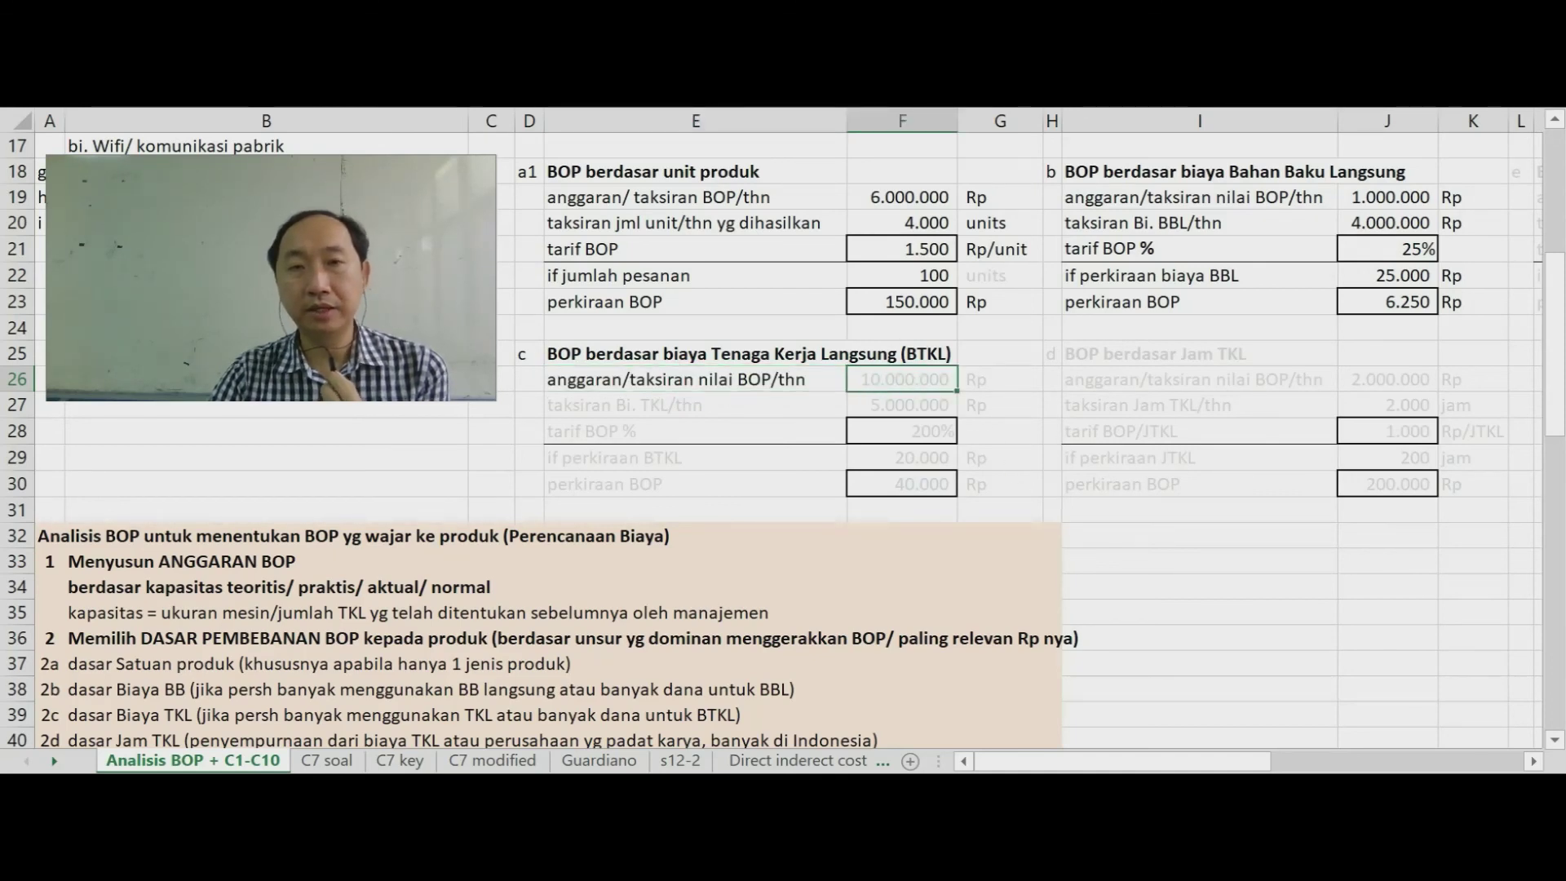
click(1011, 377)
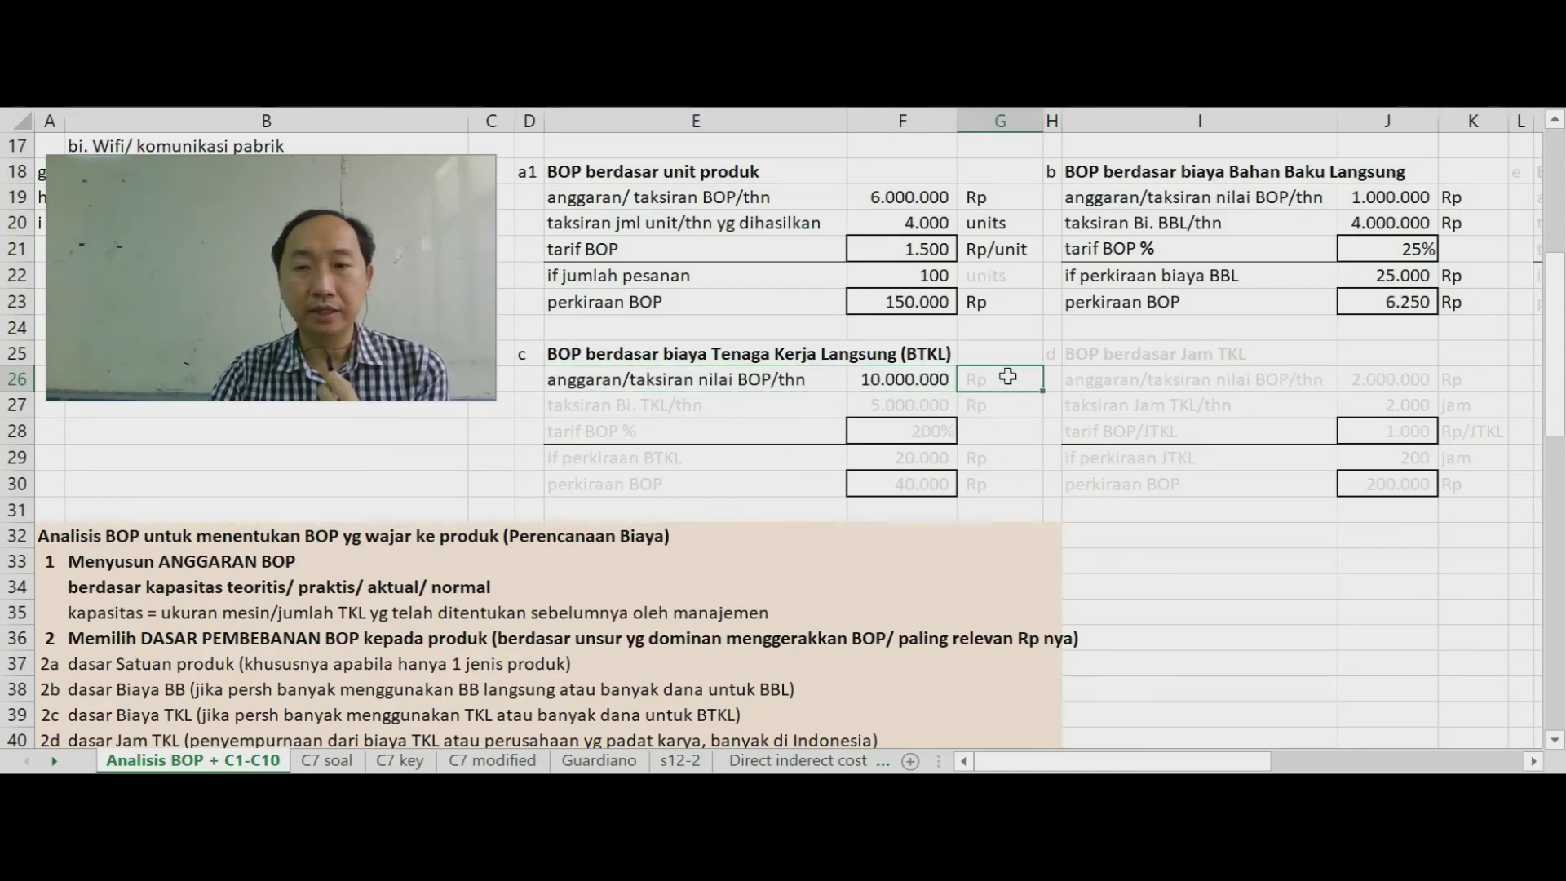
Turn the "taksiran Bi. TKL/thn" label and amount in E27 and F27 black, plus the Rp unit in G26.
click(584, 406)
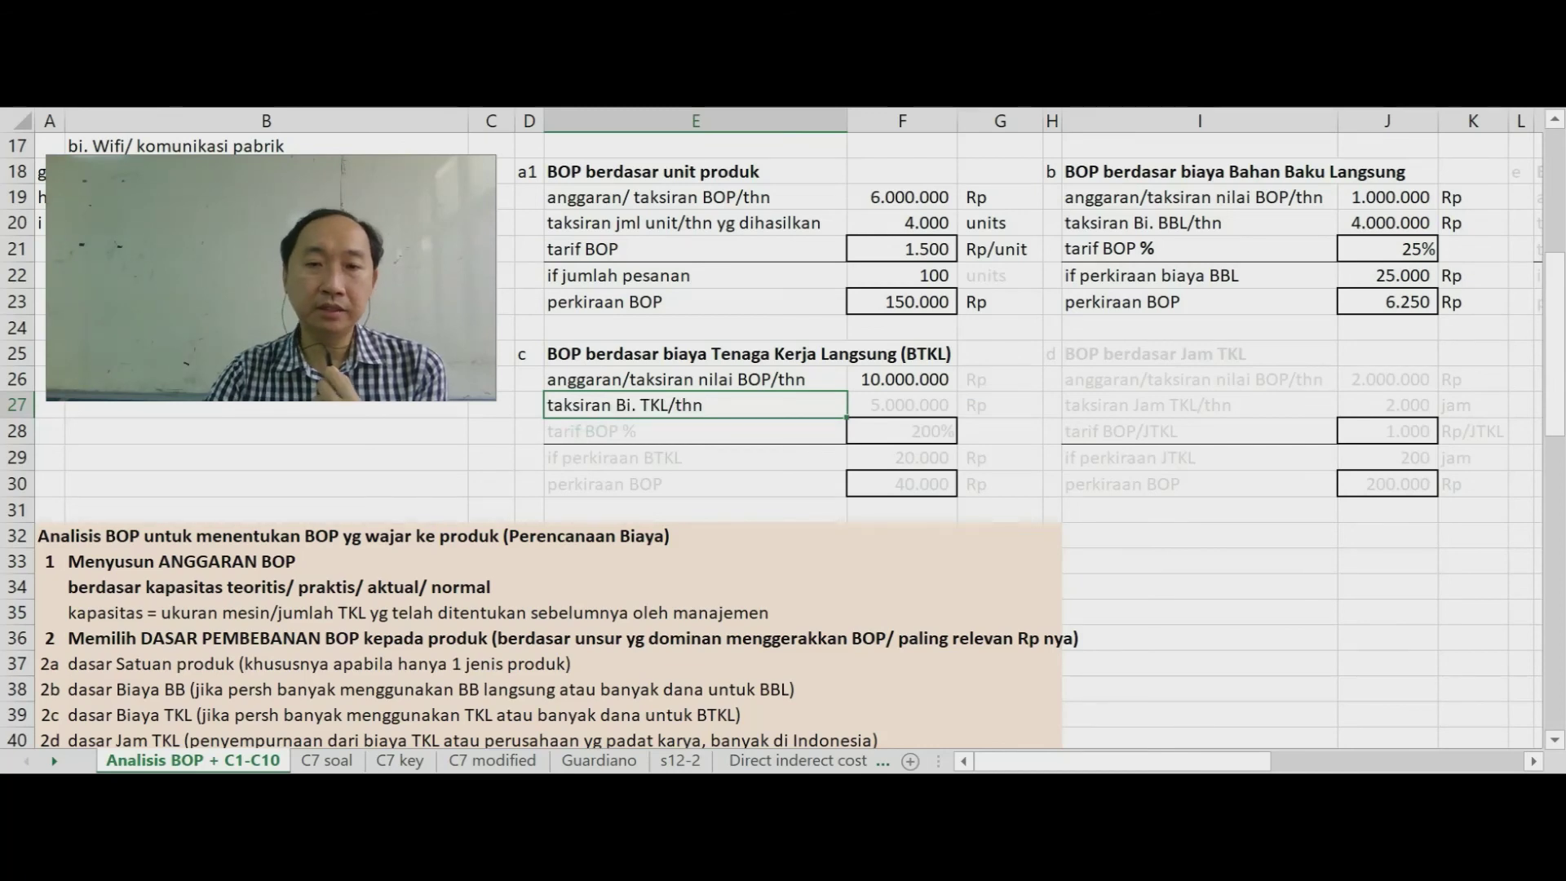
click(891, 403)
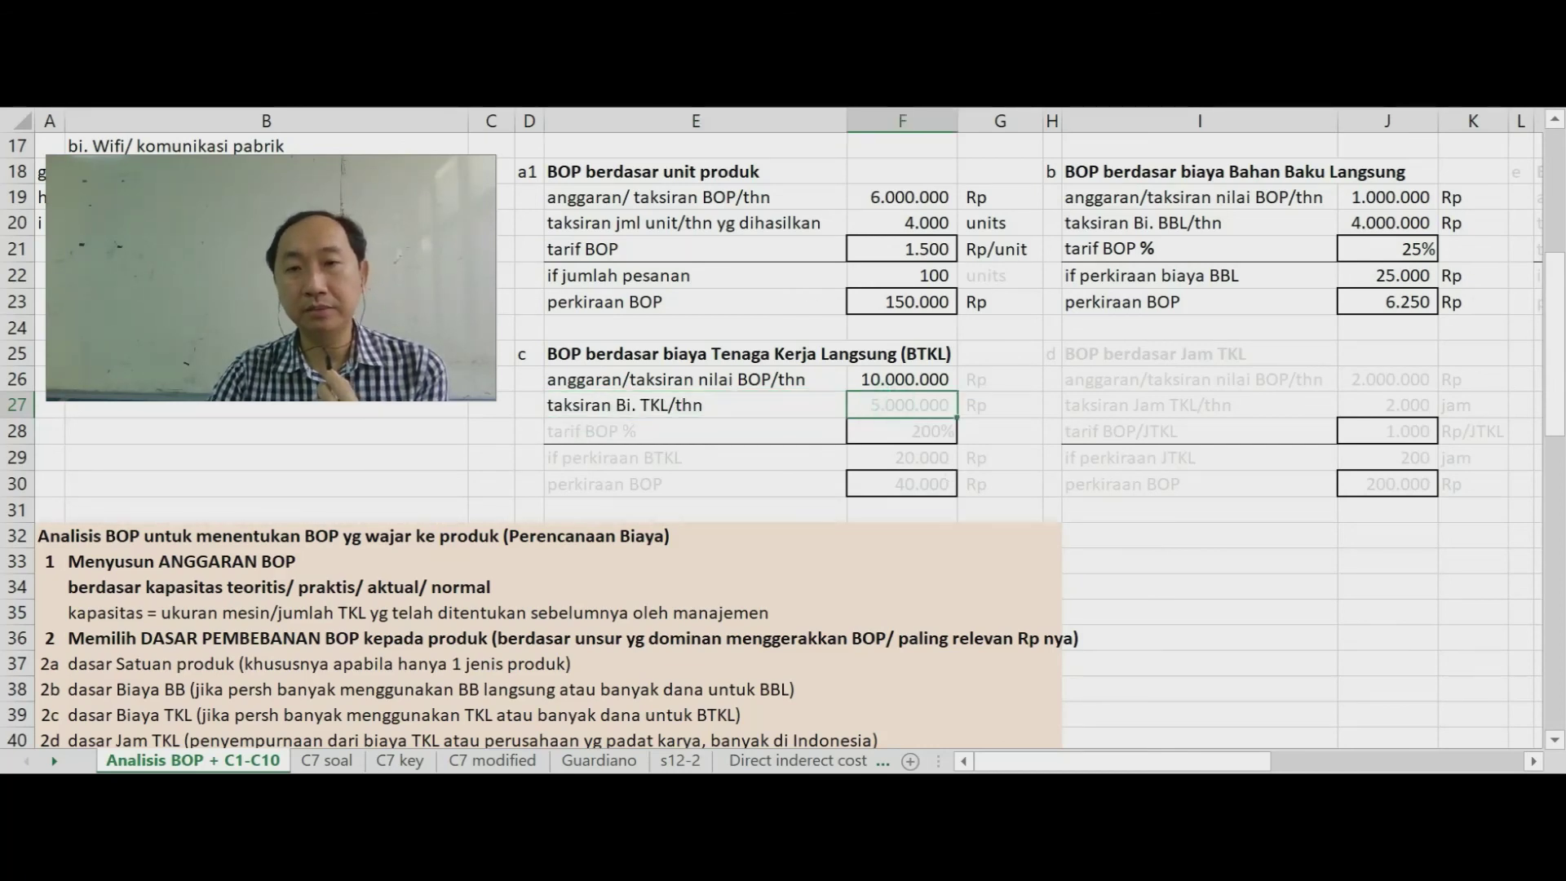
click(1002, 380)
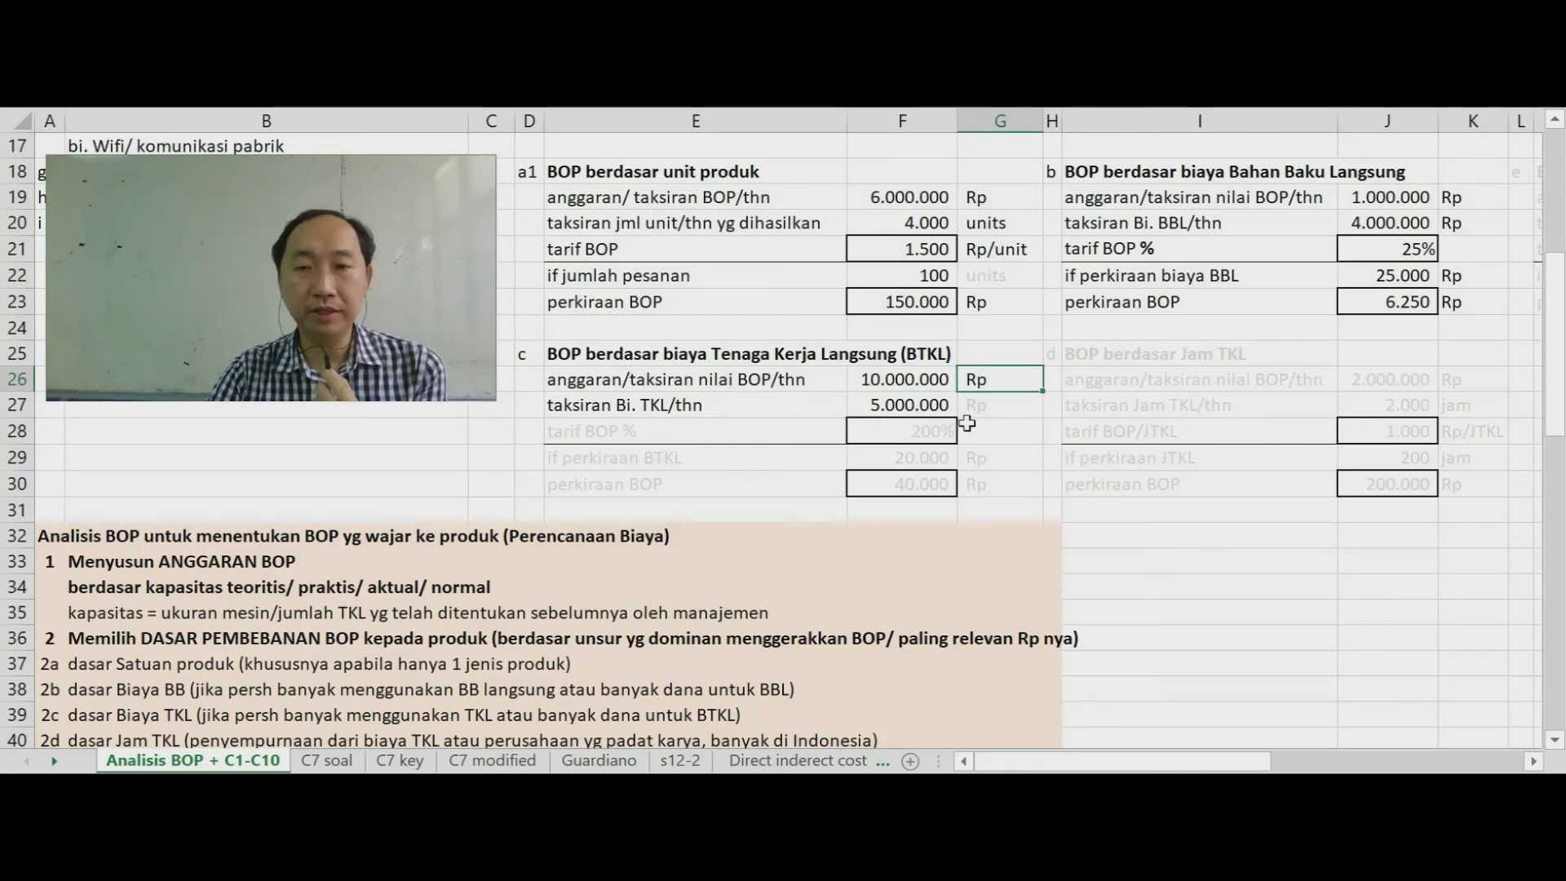
Turn the "tarif BOP %" label in E28 of the BTKL table black and select its rate cell F28.
click(739, 433)
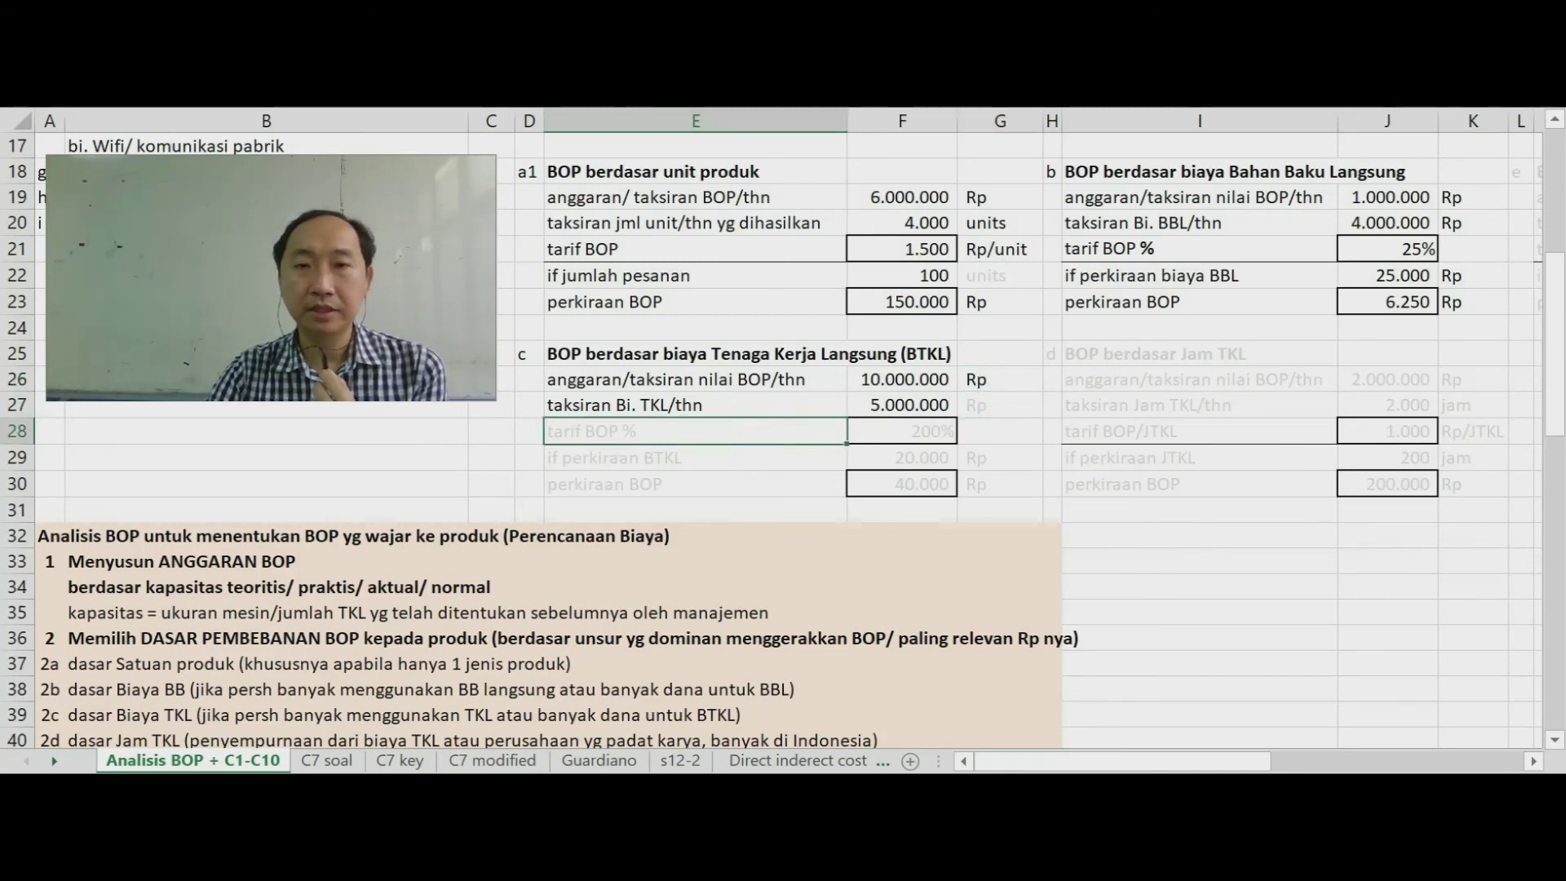
key(F4)
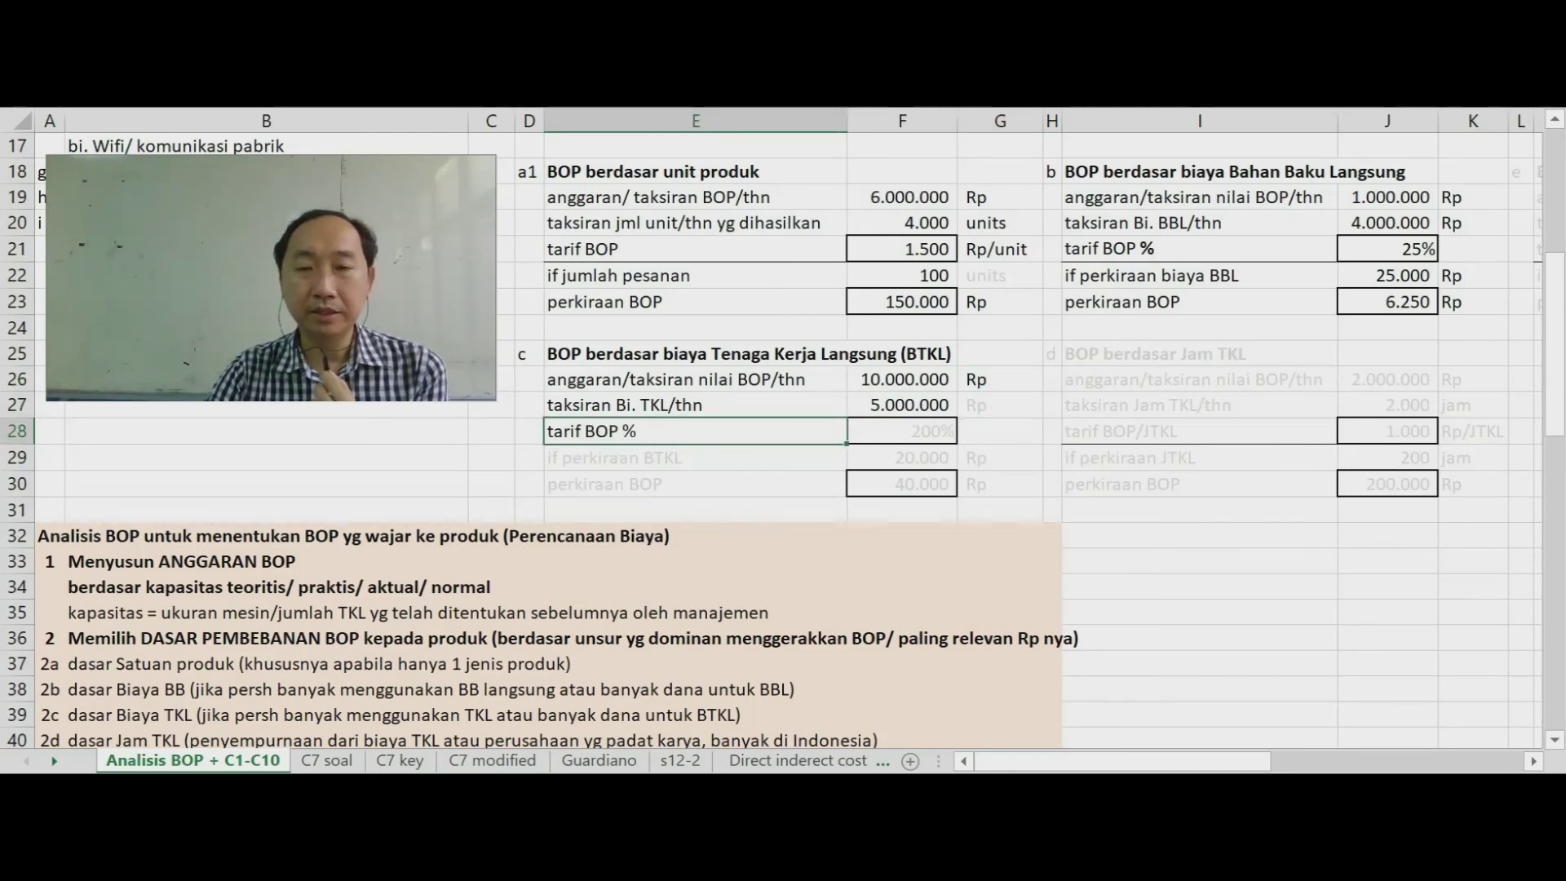
click(893, 439)
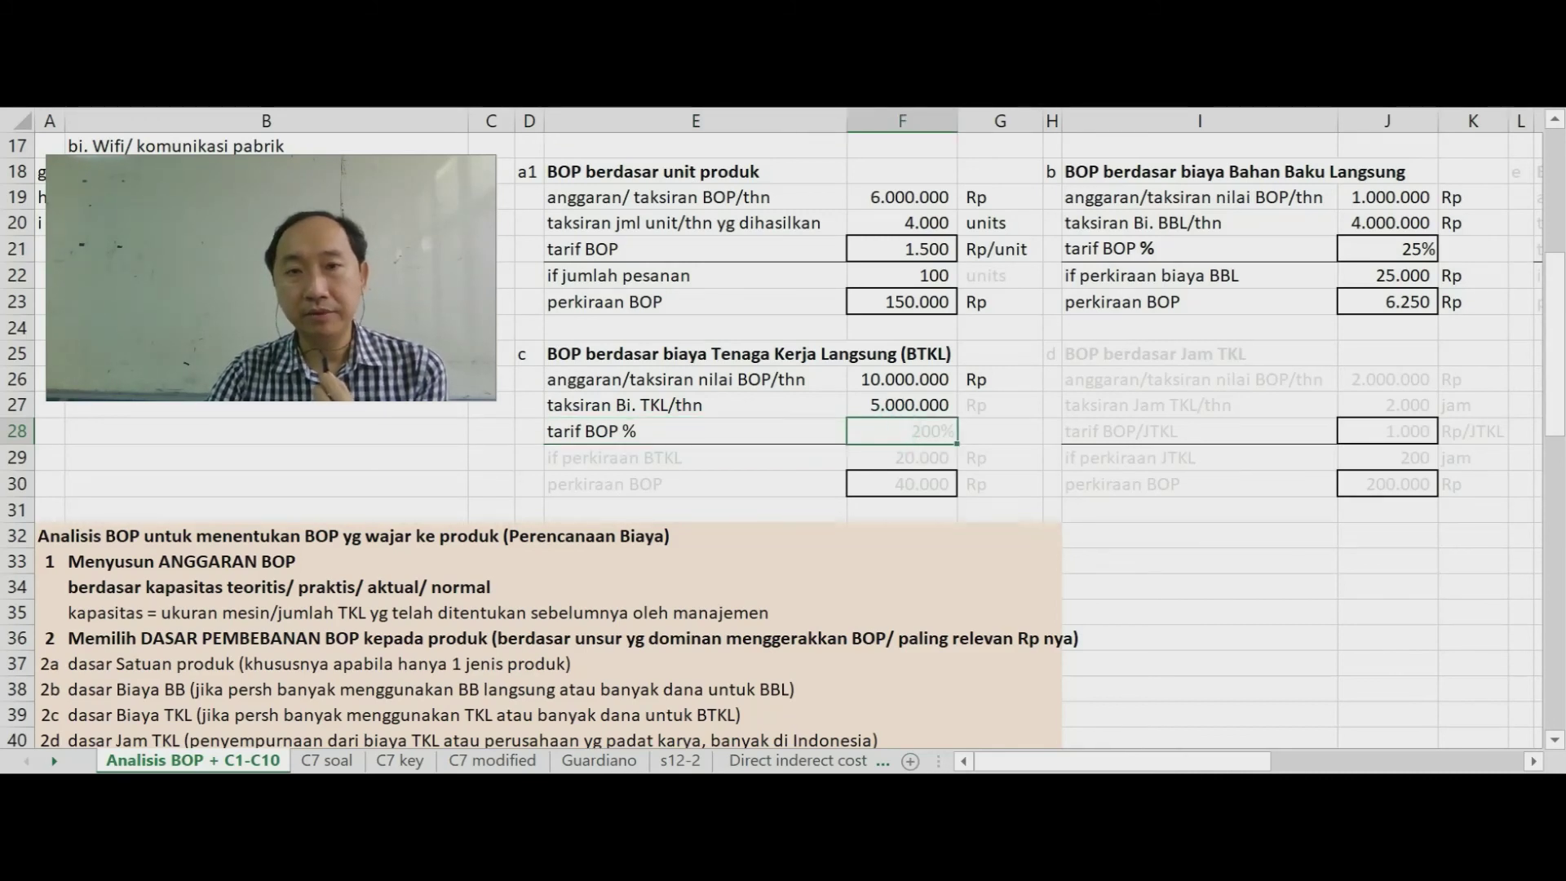